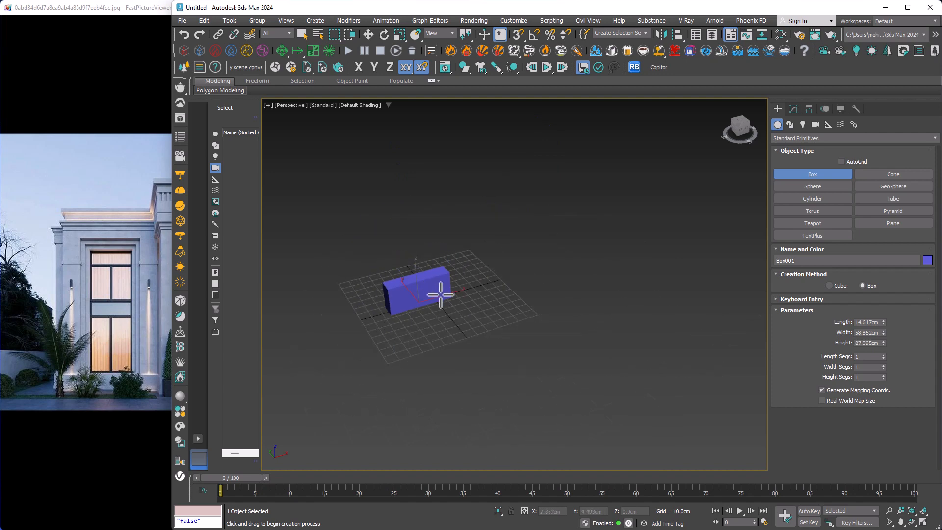
# Step: Finish the box as a tall, shallow upright block and display the viewport in Clay shading with edged faces
pyautogui.keyDown('alt'); pyautogui.moveTo(437, 294); pyautogui.dragTo(420, 195, button='middle'); pyautogui.keyUp('alt')
pyautogui.rightClick(420, 195)
pyautogui.click(370, 104)
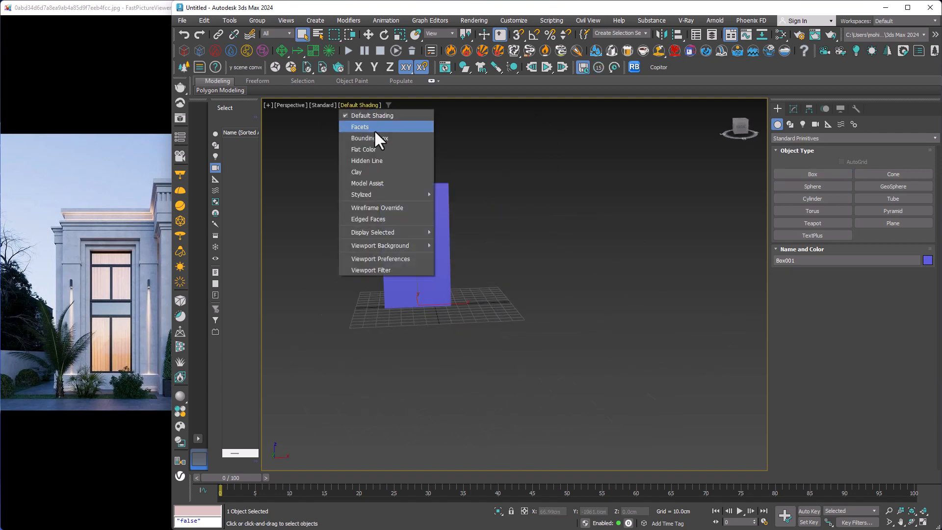
pyautogui.click(373, 172)
pyautogui.click(511, 228)
pyautogui.scroll(3, 511, 228)
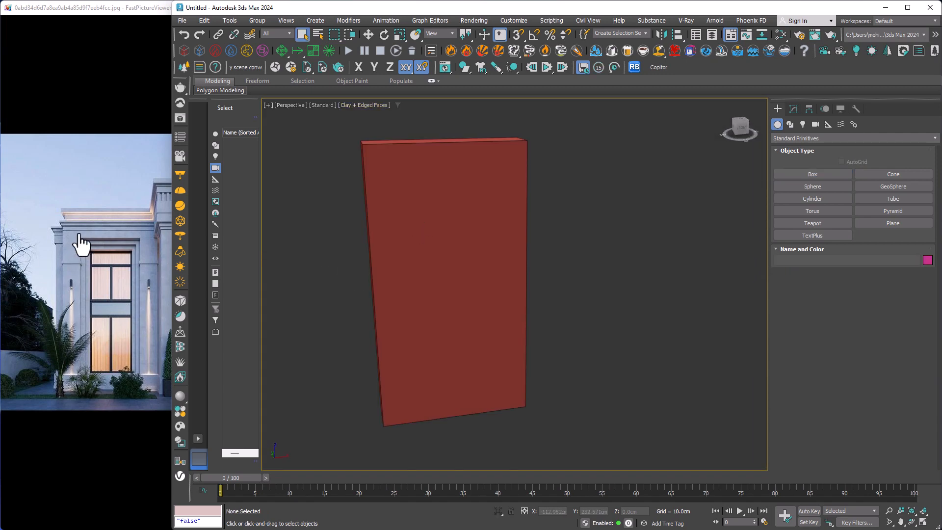
# Step: Convert the upright box to an Editable Poly
pyautogui.moveTo(623, 218); pyautogui.dragTo(451, 300)
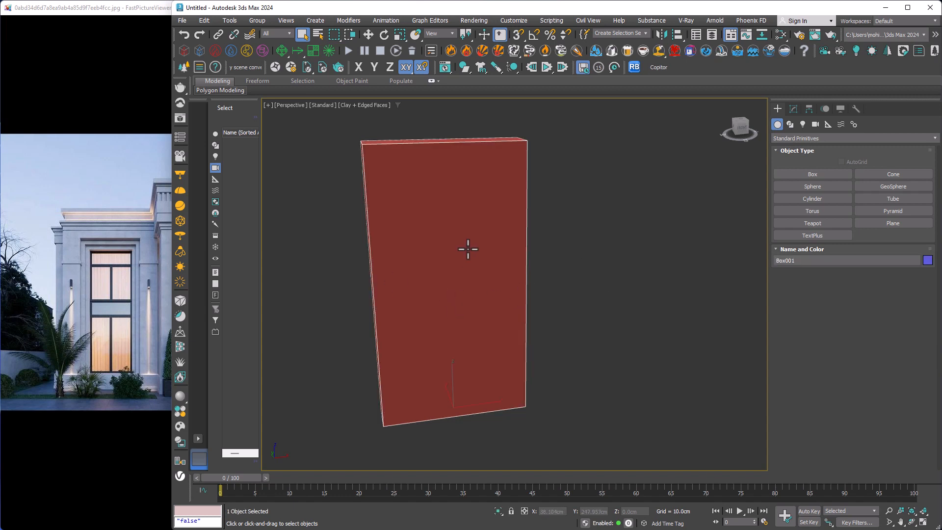
pyautogui.rightClick(480, 223)
pyautogui.click(587, 351)
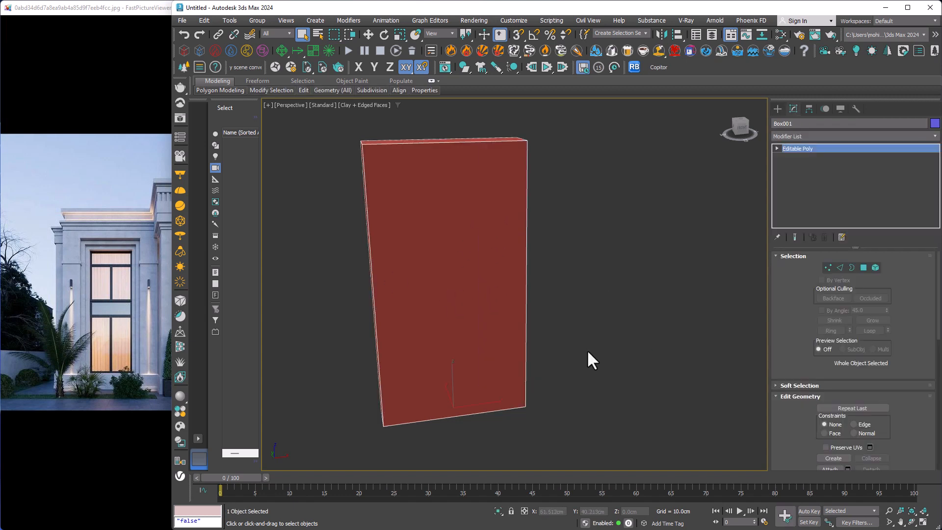
# Step: Inset the box's large front polygon to form an even border around it
pyautogui.press('4')
pyautogui.click(449, 250)
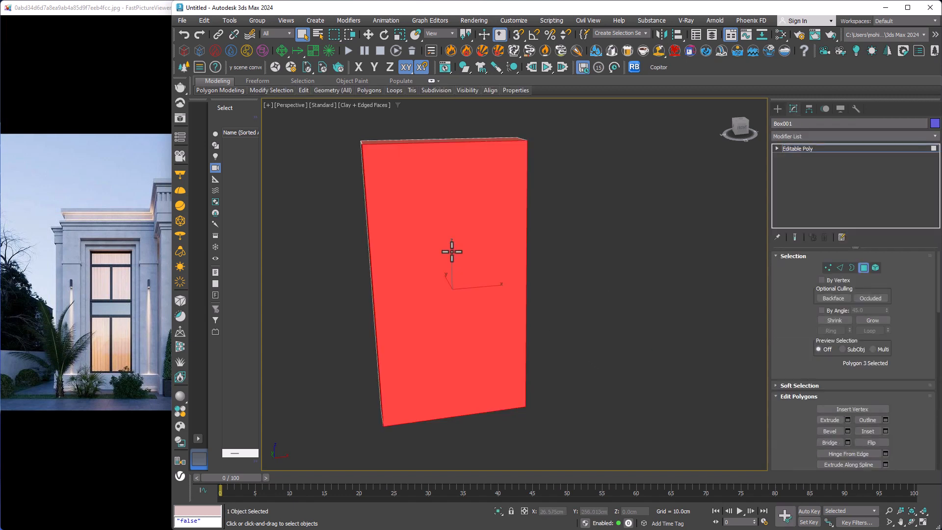
pyautogui.click(867, 431)
pyautogui.moveTo(448, 285); pyautogui.dragTo(451, 294)
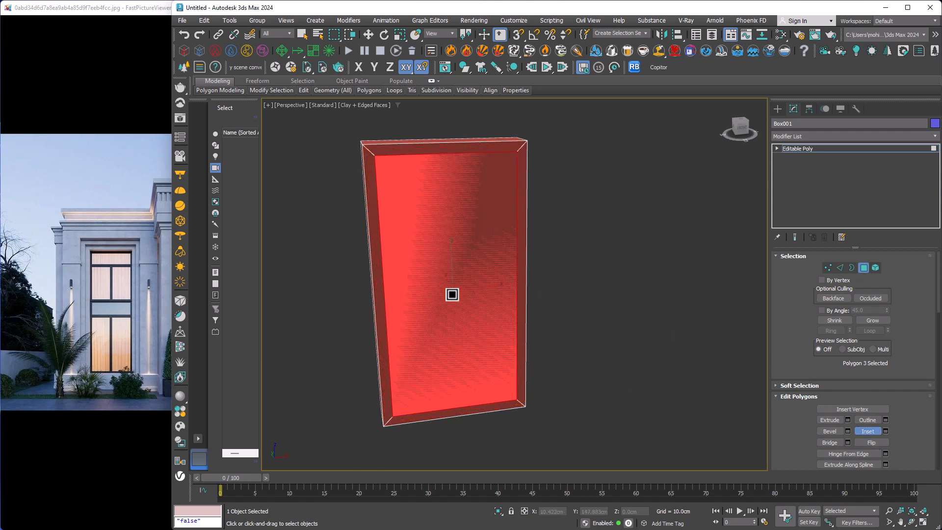
# Step: Scale the two vertical inner edges of the inset closer together along X about their common centre
pyautogui.press('2')
pyautogui.click(513, 253)
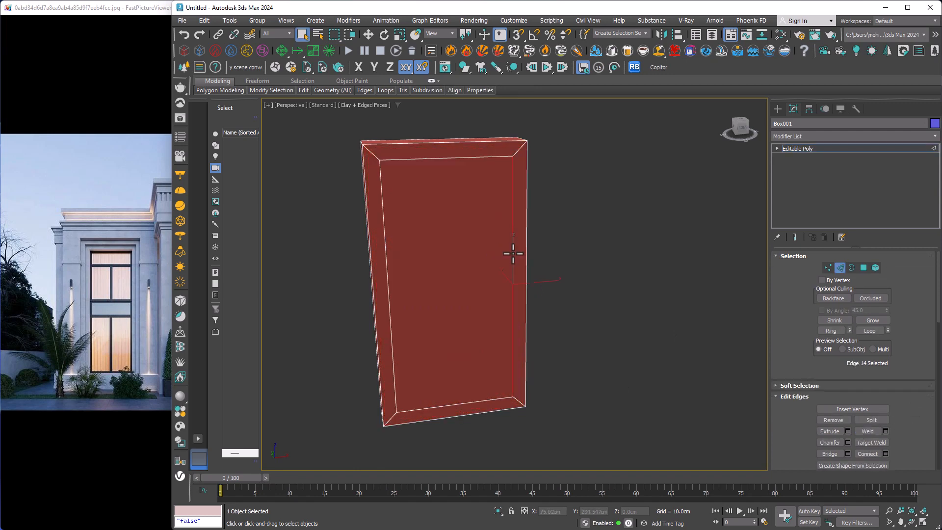
pyautogui.keyDown('ctrl'); pyautogui.click(387, 269); pyautogui.keyUp('ctrl')
pyautogui.press('r')
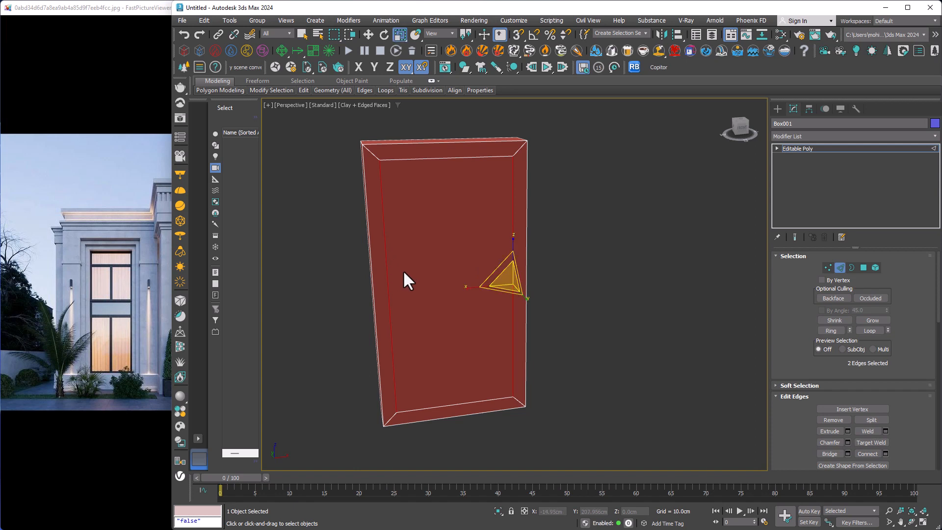
pyautogui.moveTo(464, 35); pyautogui.dragTo(469, 55)
pyautogui.press('F5')
pyautogui.moveTo(408, 291); pyautogui.dragTo(420, 293)
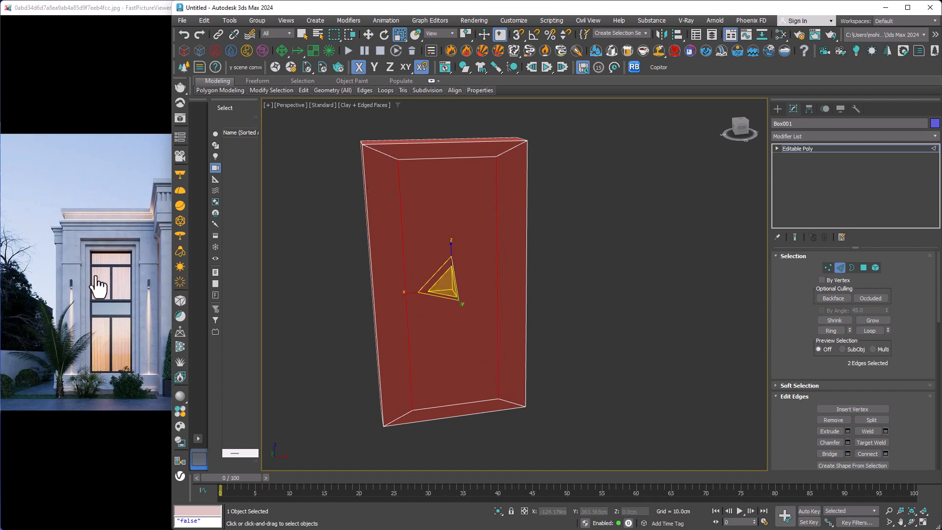
# Step: Move the inner front polygon back along Y to recess it into the block
pyautogui.press('4')
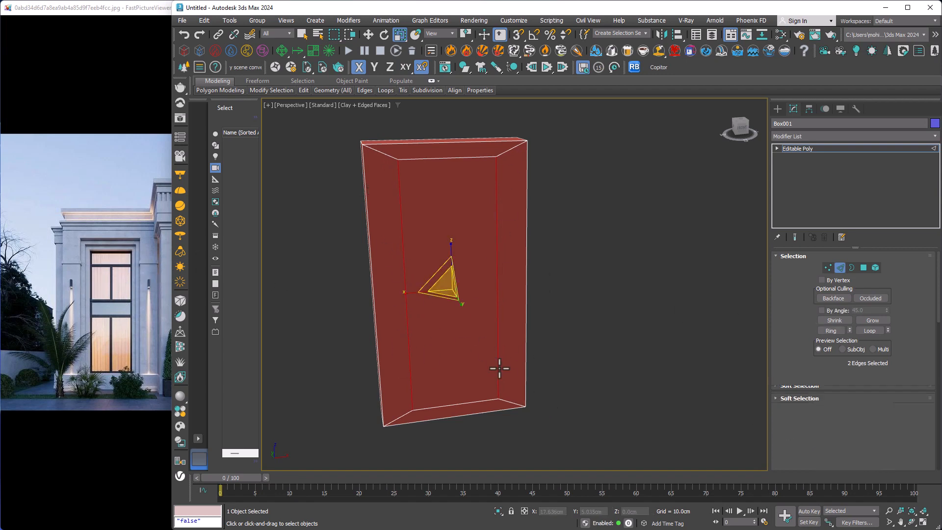
pyautogui.click(490, 344)
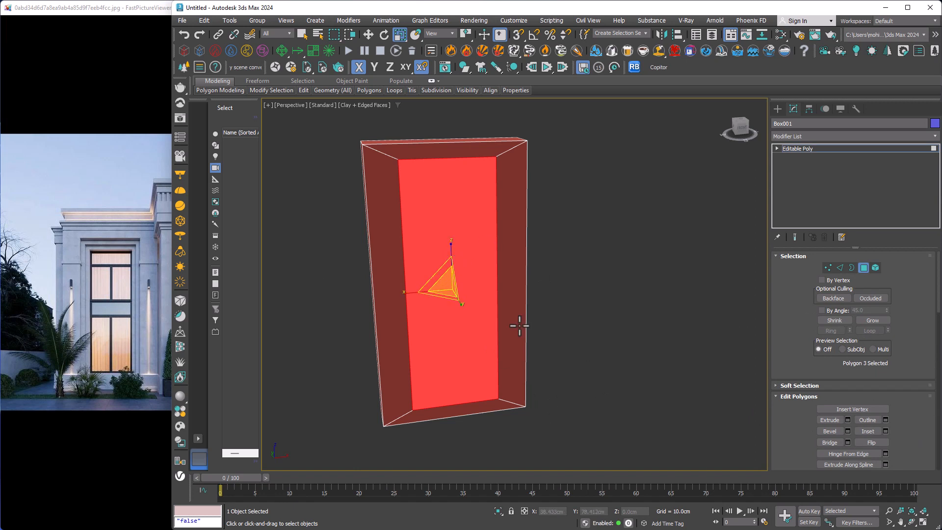
pyautogui.moveTo(519, 325); pyautogui.dragTo(452, 274, button='middle')
pyautogui.scroll(3, 441, 269)
pyautogui.press('w')
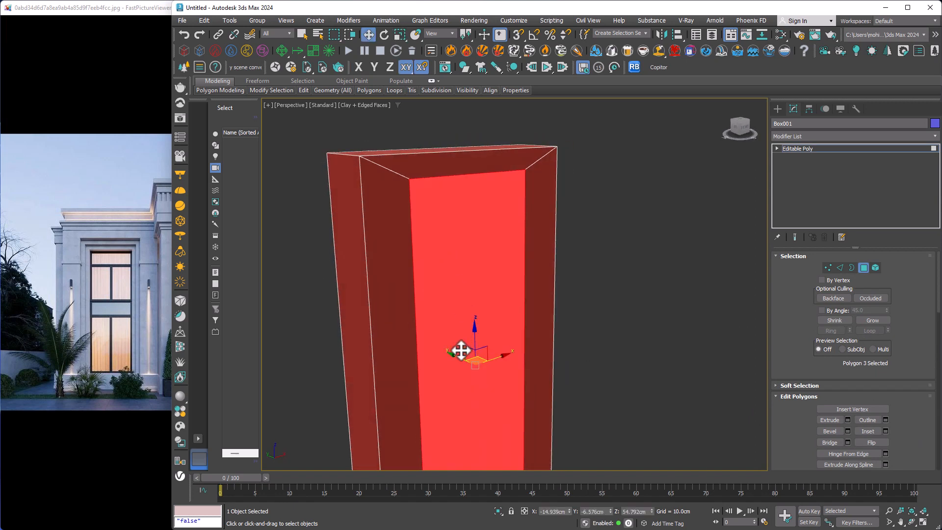
pyautogui.moveTo(460, 350); pyautogui.dragTo(458, 337, button='middle')
pyautogui.moveTo(458, 336); pyautogui.dragTo(449, 336)
# Step: Inset the recessed polygon twice more, pushing each inset further back along Y to form a stepped frame
pyautogui.click(868, 431)
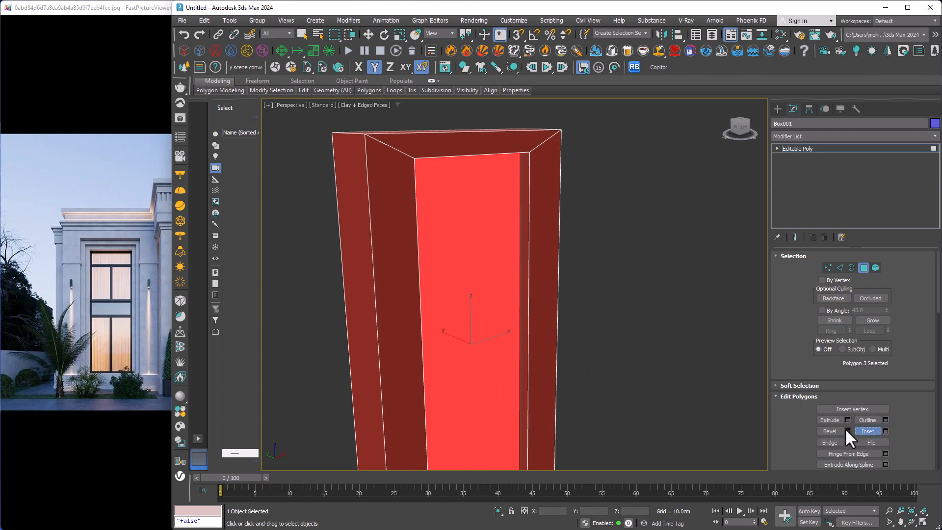
pyautogui.moveTo(456, 257); pyautogui.dragTo(443, 329)
pyautogui.rightClick(460, 261)
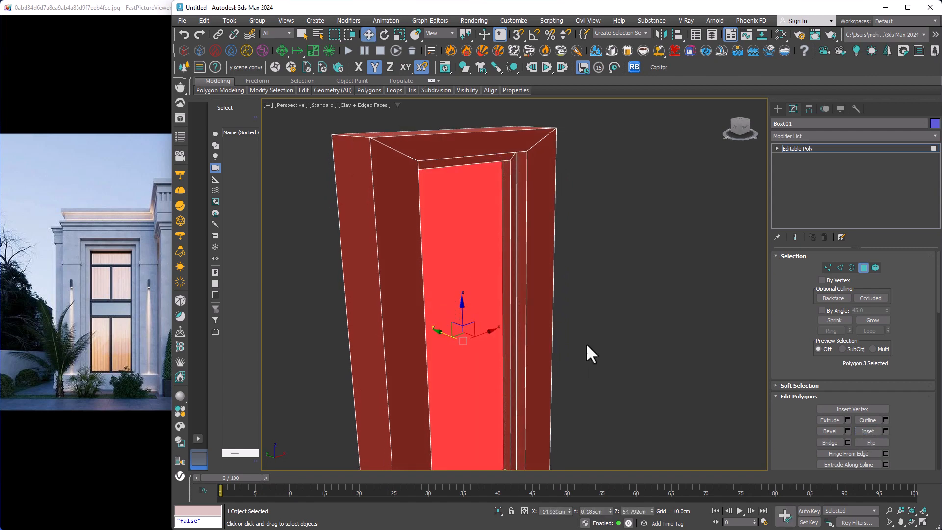
pyautogui.click(869, 431)
pyautogui.moveTo(473, 280); pyautogui.dragTo(471, 283)
pyautogui.rightClick(470, 284)
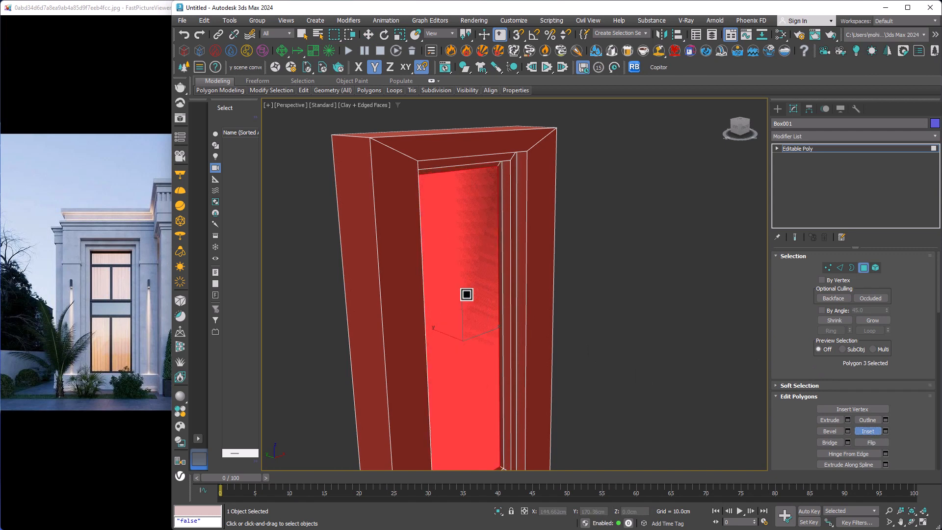
pyautogui.moveTo(445, 329); pyautogui.dragTo(437, 330)
# Step: Slice all polygons horizontally with Slice Plane and Split enabled, about 12 cm above the base
pyautogui.press('r')
pyautogui.keyDown('alt'); pyautogui.moveTo(437, 330); pyautogui.dragTo(467, 372, button='middle'); pyautogui.keyUp('alt')
pyautogui.scroll(-3, 420, 340)
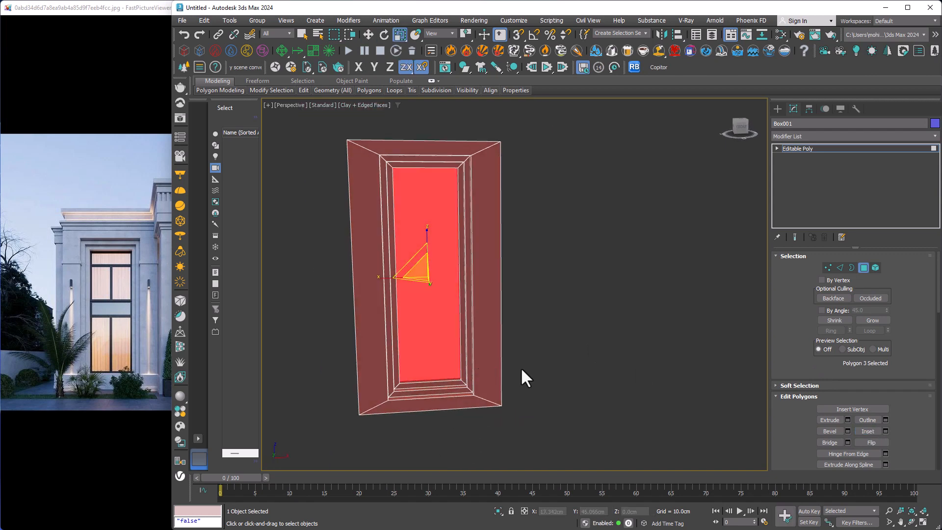
pyautogui.hotkey('ctrl', 'a')
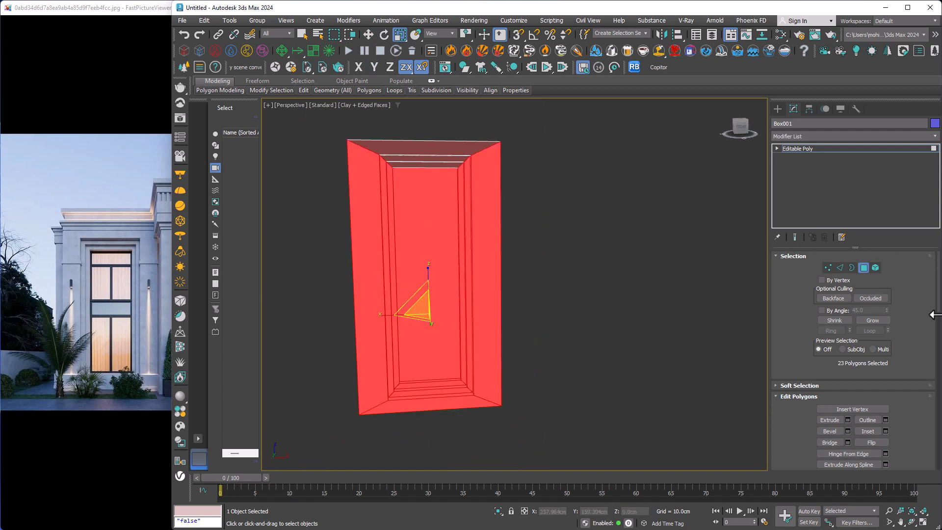
pyautogui.scroll(-5, 919, 267)
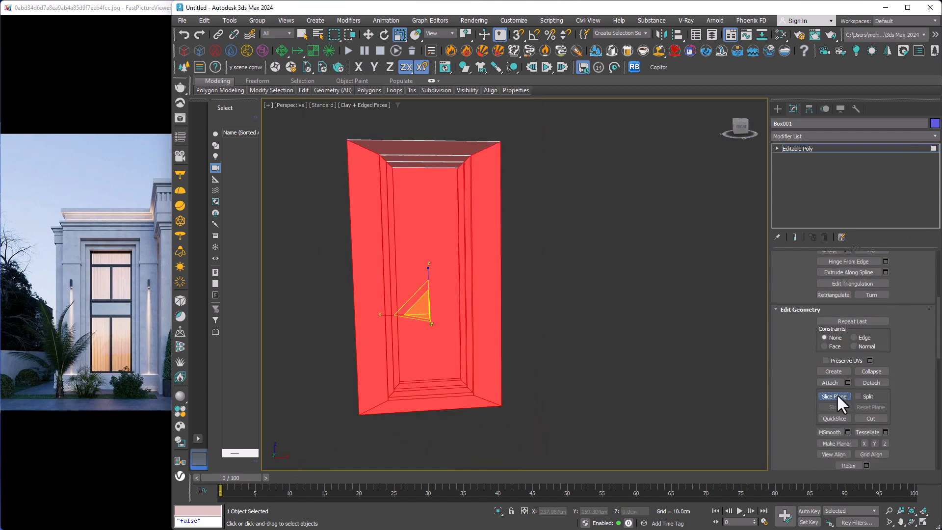
pyautogui.click(837, 395)
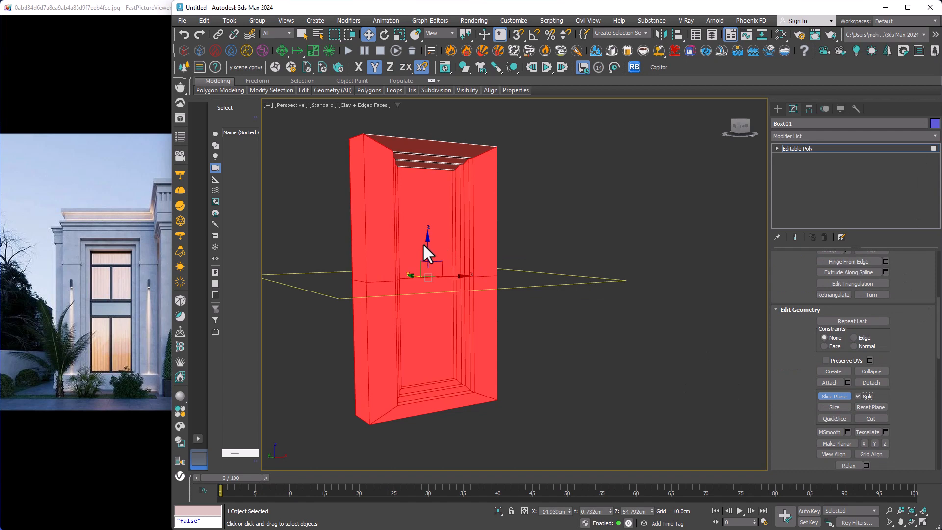
pyautogui.moveTo(428, 254); pyautogui.dragTo(459, 363)
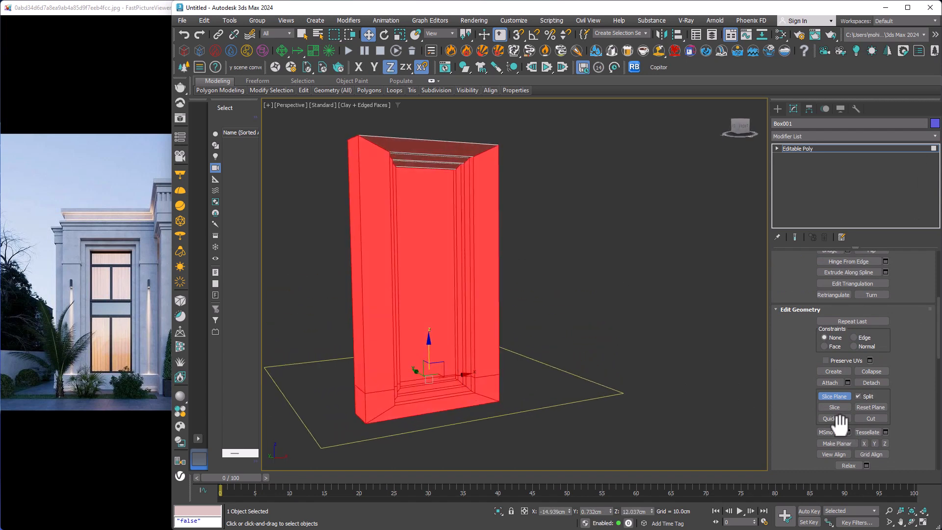
pyautogui.click(835, 395)
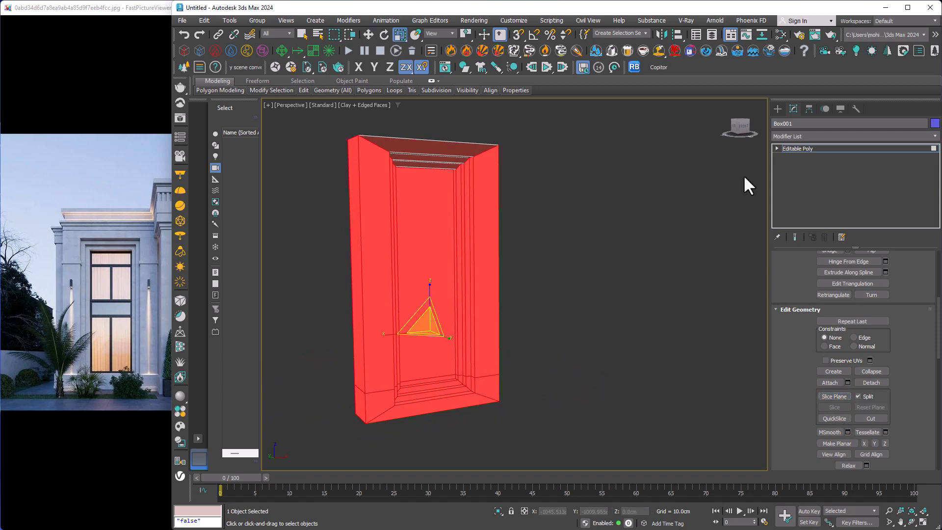
# Step: Delete the split-off bottom element below the slice so the opening reaches the ground
pyautogui.click(777, 148)
pyautogui.click(795, 190)
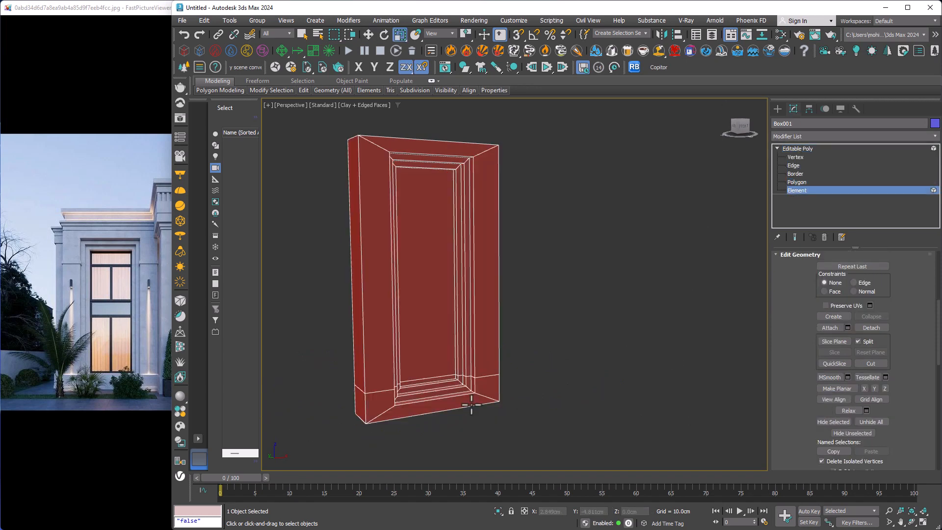
pyautogui.click(440, 400)
pyautogui.press('Delete')
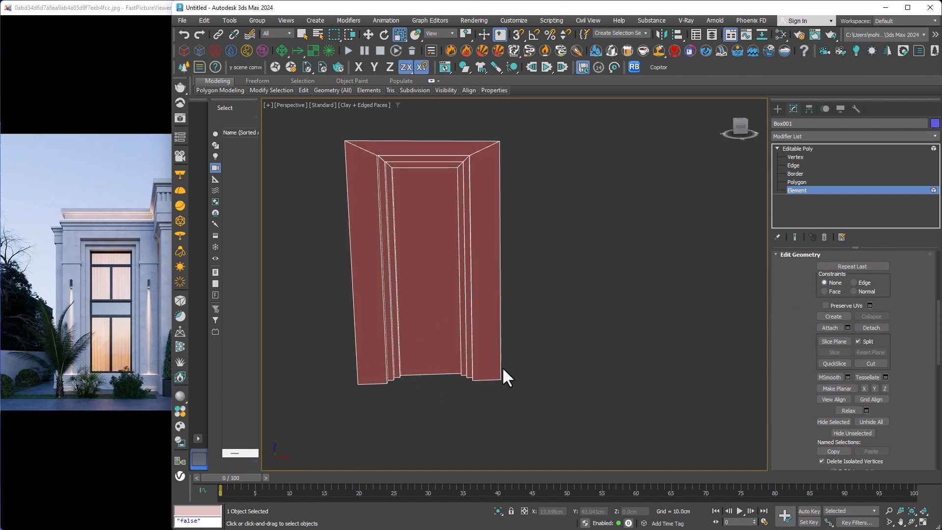
# Step: Detach the innermost recessed panel polygon from the frame as a separate object
pyautogui.press('4')
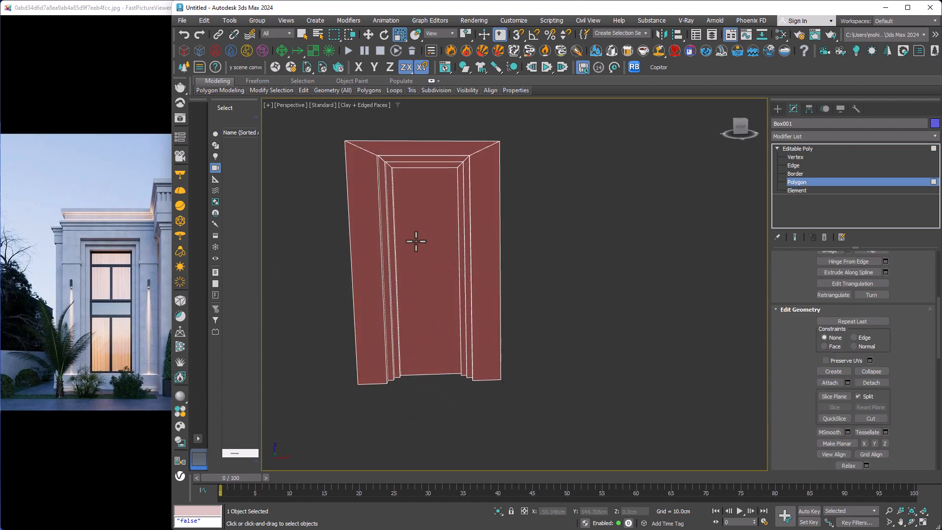
pyautogui.click(416, 241)
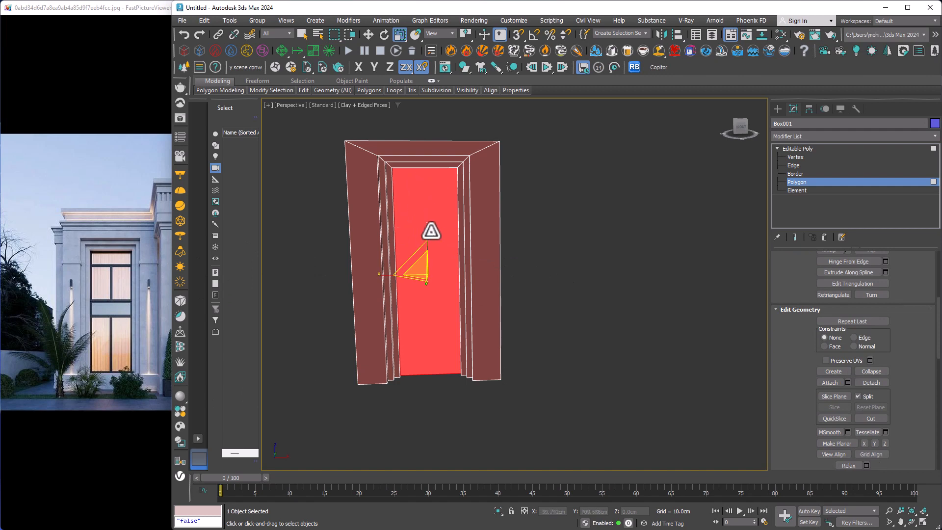
pyautogui.keyDown('alt'); pyautogui.moveTo(430, 230); pyautogui.dragTo(394, 187, button='middle'); pyautogui.keyUp('alt')
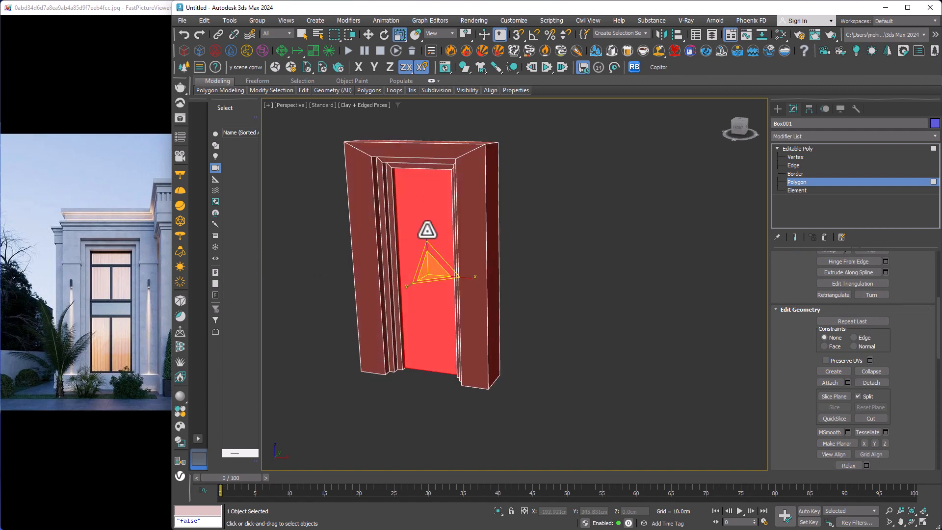
pyautogui.write('xdeta')
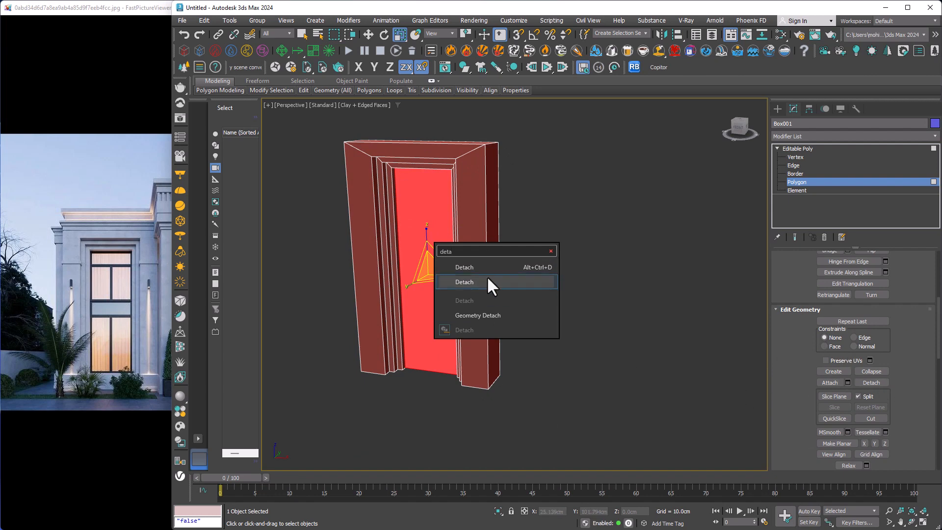
pyautogui.click(488, 282)
pyautogui.click(590, 272)
pyautogui.click(827, 184)
# Step: Connect all vertical edges of the frame with one horizontal segment, keeping pinch and slide at 0
pyautogui.keyDown('alt'); pyautogui.moveTo(614, 282); pyautogui.dragTo(412, 204, button='middle'); pyautogui.keyUp('alt')
pyautogui.press('w')
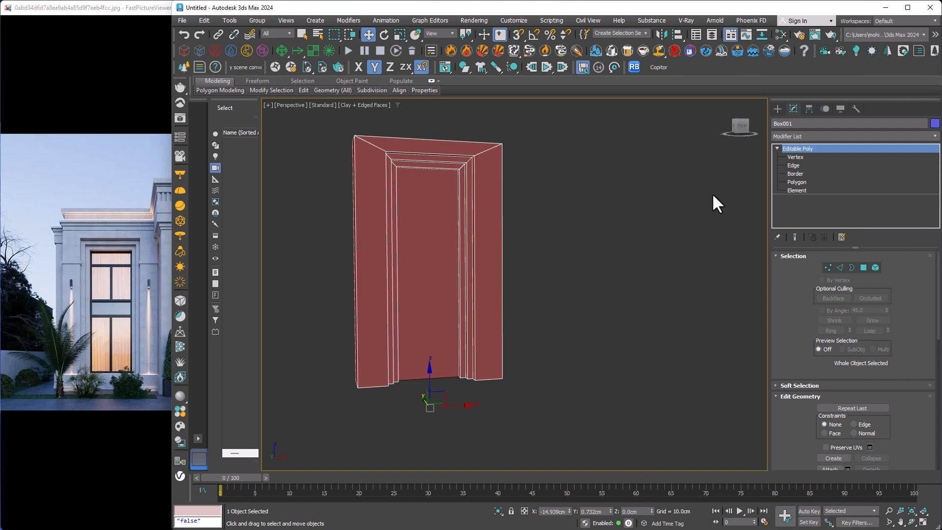
pyautogui.click(794, 165)
pyautogui.moveTo(540, 238); pyautogui.dragTo(339, 247)
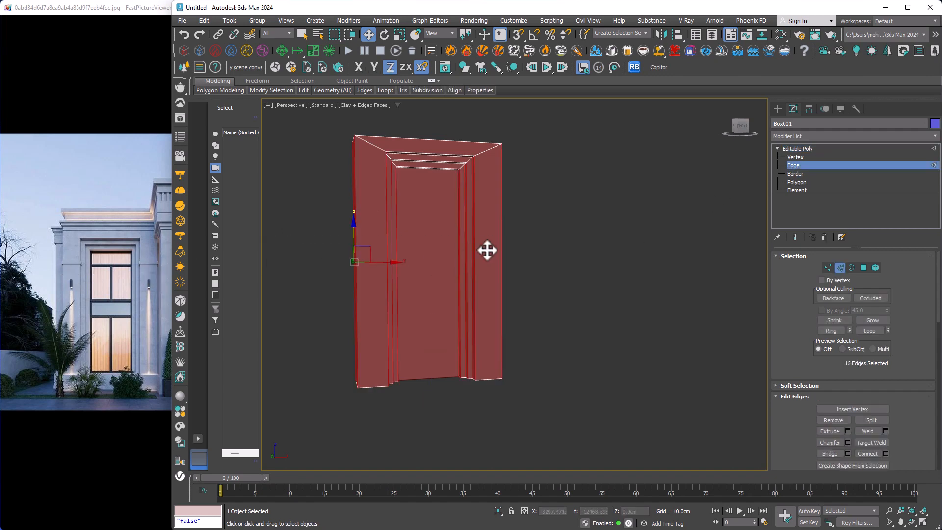
pyautogui.keyDown('alt'); pyautogui.moveTo(487, 250); pyautogui.dragTo(459, 249, button='middle'); pyautogui.keyUp('alt')
pyautogui.scroll(3, 426, 219)
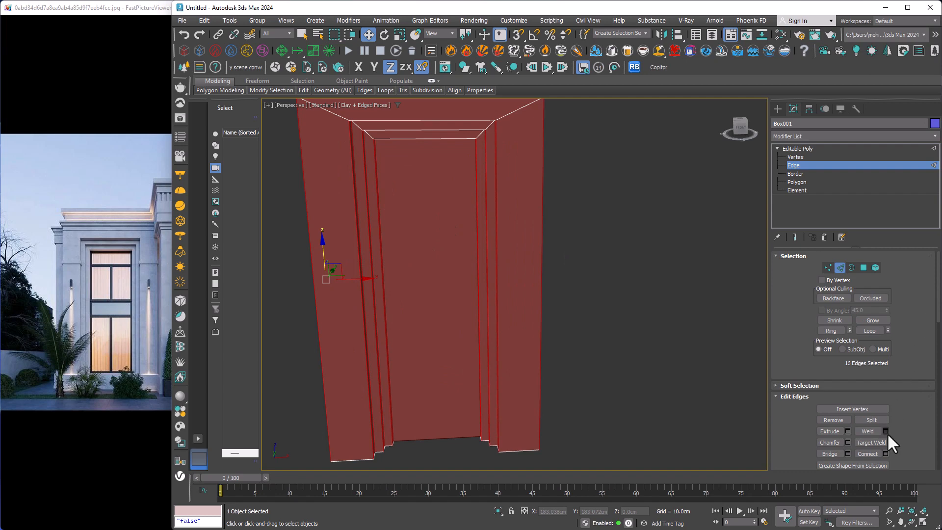
pyautogui.click(886, 453)
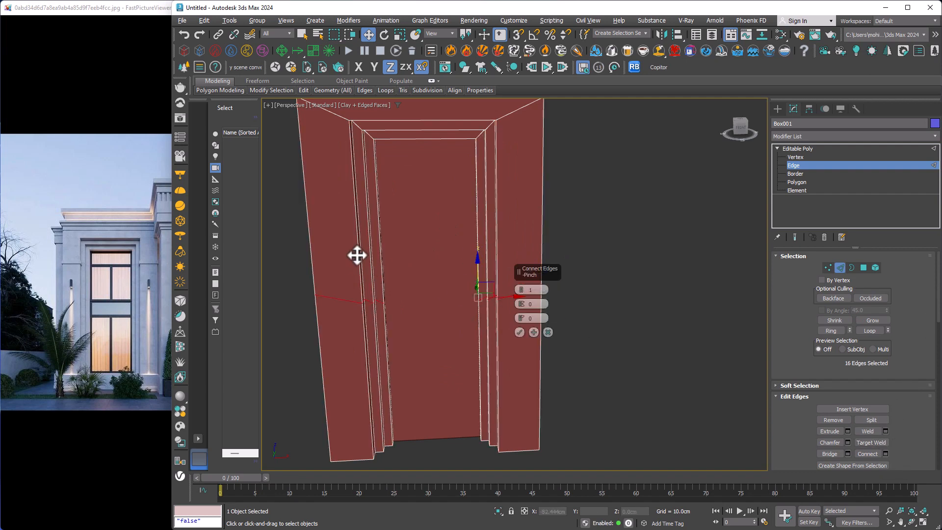
pyautogui.keyDown('alt'); pyautogui.moveTo(358, 254); pyautogui.dragTo(371, 245, button='middle'); pyautogui.keyUp('alt')
pyautogui.click(519, 332)
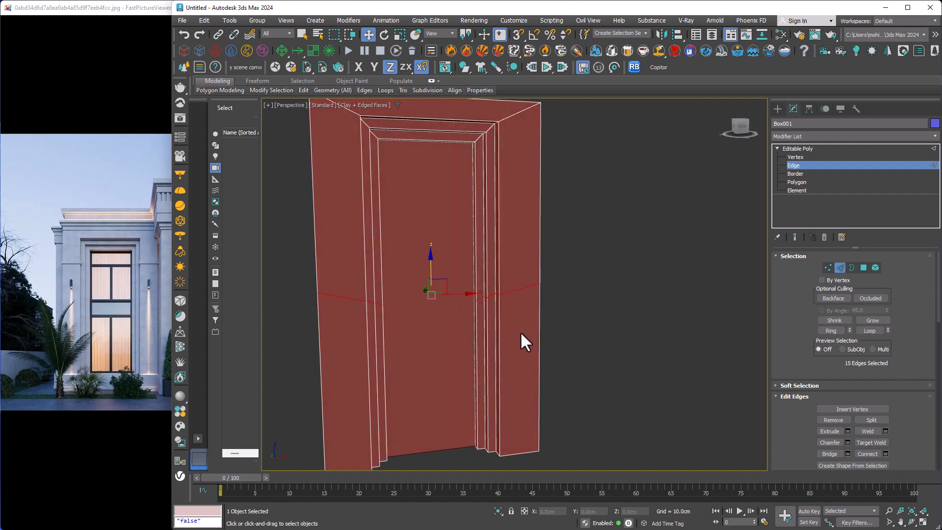
# Step: Make the new horizontal edges planar in Z and raise them to a height of about 86 cm
pyautogui.scroll(-10, 794, 352)
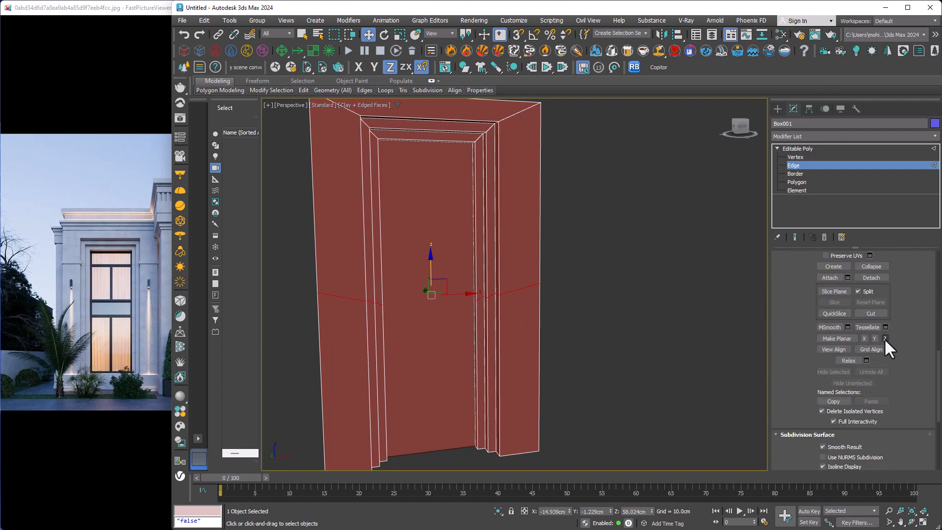
pyautogui.keyDown('alt'); pyautogui.moveTo(559, 321); pyautogui.dragTo(483, 305, button='middle'); pyautogui.keyUp('alt')
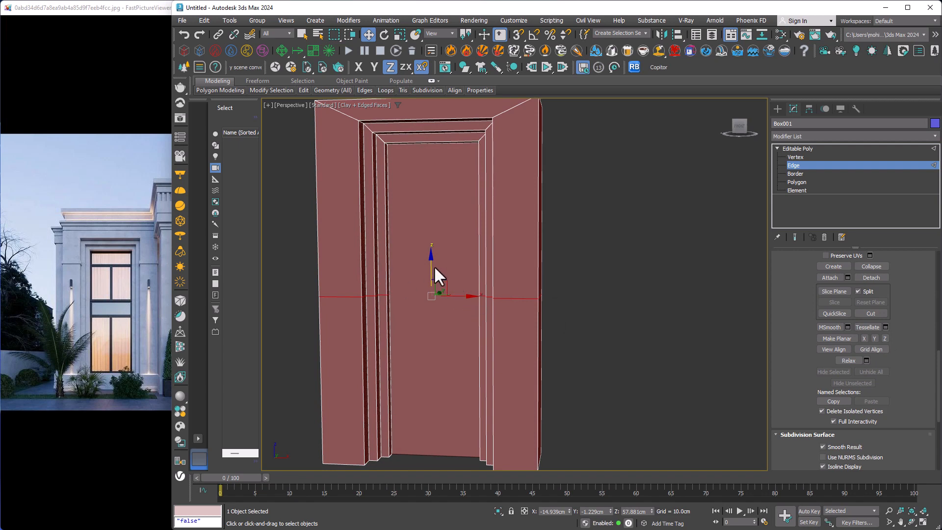
pyautogui.moveTo(434, 267); pyautogui.dragTo(440, 166)
pyautogui.scroll(5, 444, 196)
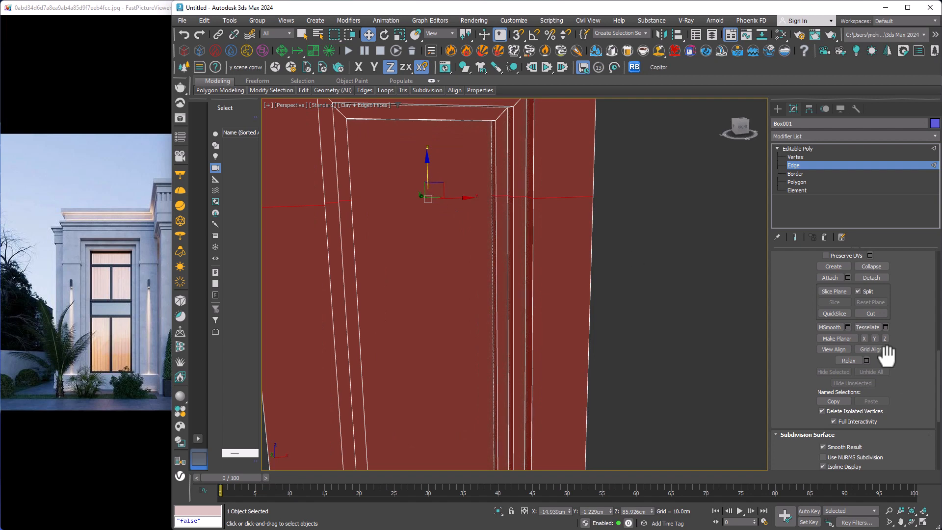
# Step: Chamfer the frame's horizontal edge loop by 0.966 cm with 0 connecting segments to form a narrow band
pyautogui.scroll(6, 804, 338)
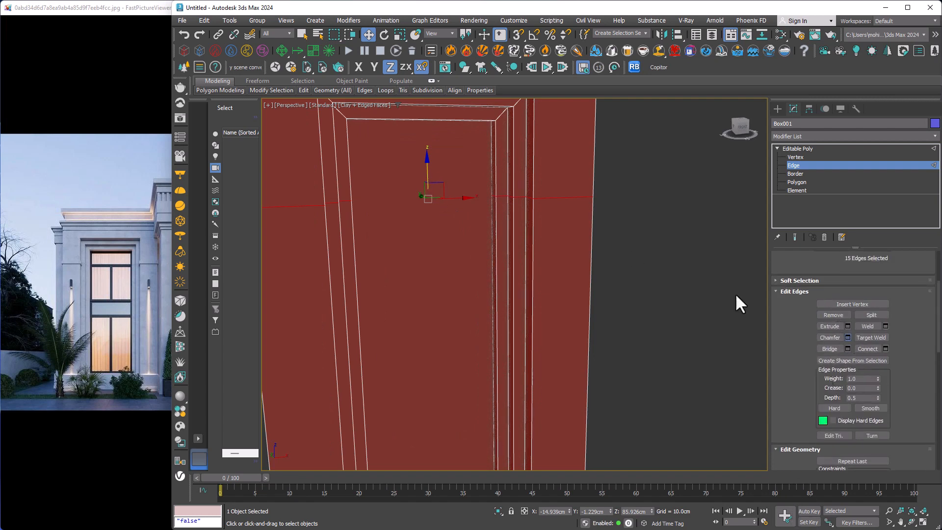
pyautogui.hotkey('ctrl', 'shift', 'c')
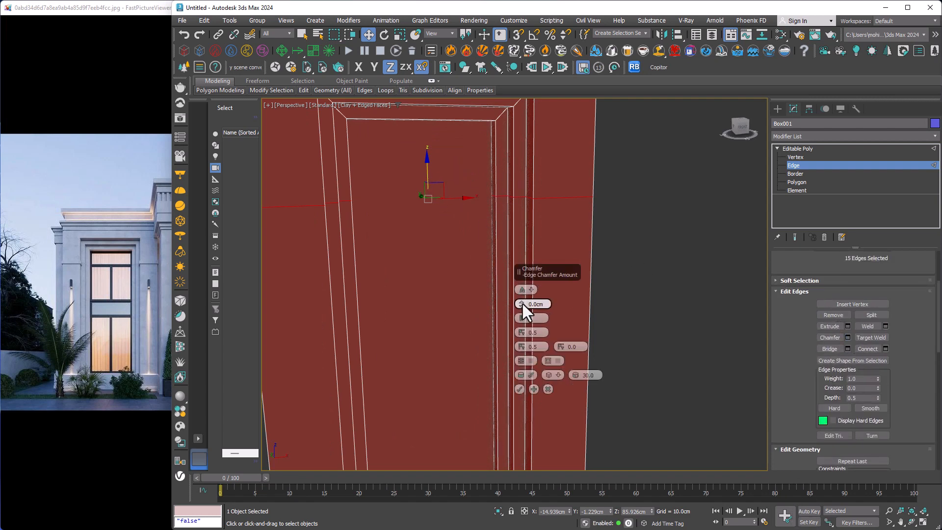
pyautogui.moveTo(523, 304); pyautogui.dragTo(525, 297)
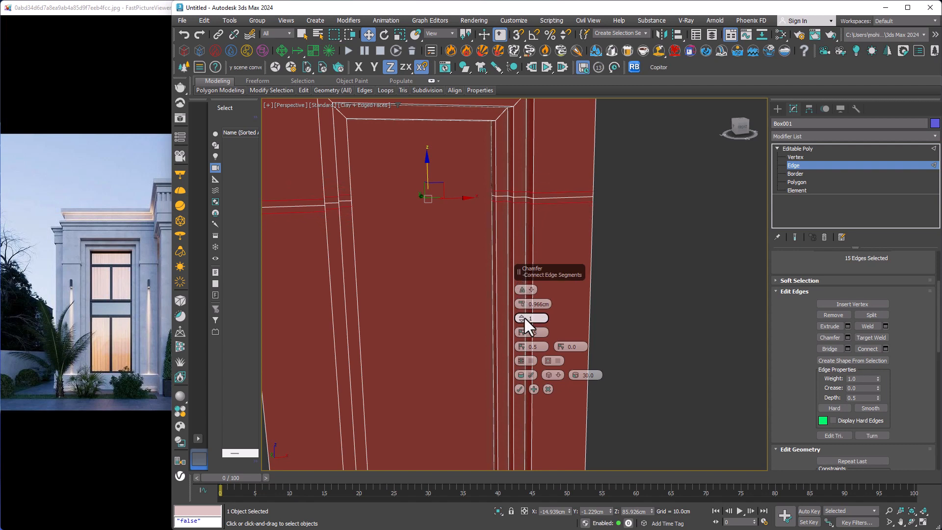
pyautogui.click(522, 320)
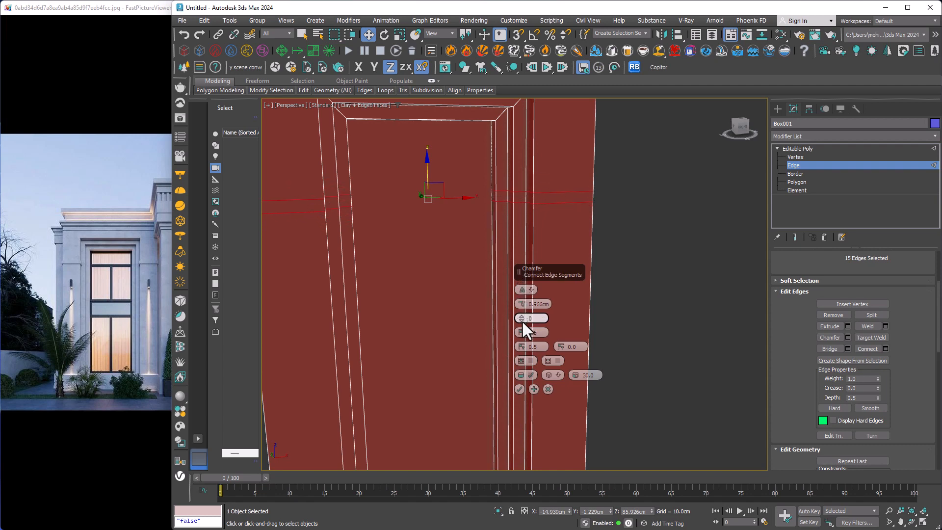
pyautogui.click(519, 389)
# Step: Extrude the band's polygons around both outer pillars outward by about 0.82 cm to form a projecting ledge
pyautogui.click(798, 182)
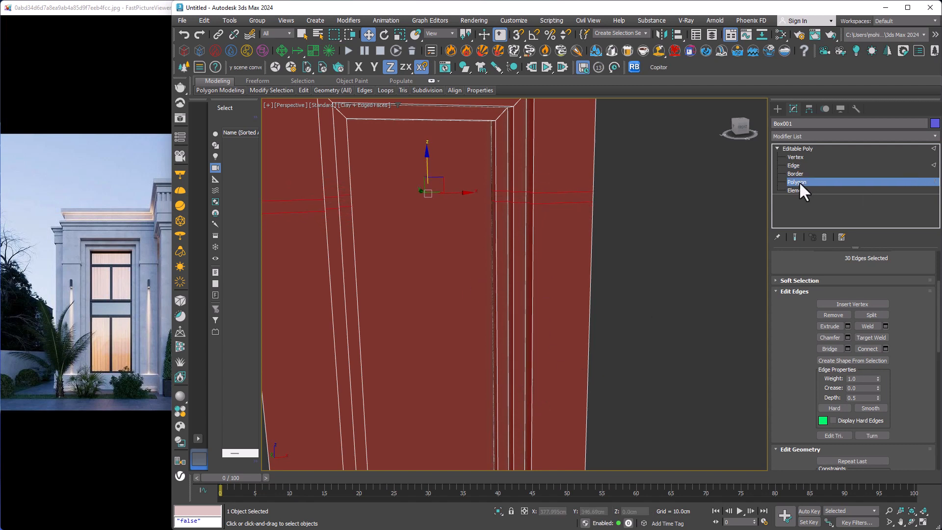
pyautogui.click(550, 201)
pyautogui.keyDown('alt'); pyautogui.moveTo(608, 237); pyautogui.dragTo(554, 209, button='middle'); pyautogui.keyUp('alt')
pyautogui.keyDown('ctrl'); pyautogui.click(614, 202); pyautogui.keyUp('ctrl')
pyautogui.keyDown('ctrl'); pyautogui.click(551, 204); pyautogui.keyUp('ctrl')
pyautogui.keyDown('alt'); pyautogui.moveTo(444, 207); pyautogui.dragTo(618, 282, button='middle'); pyautogui.keyUp('alt')
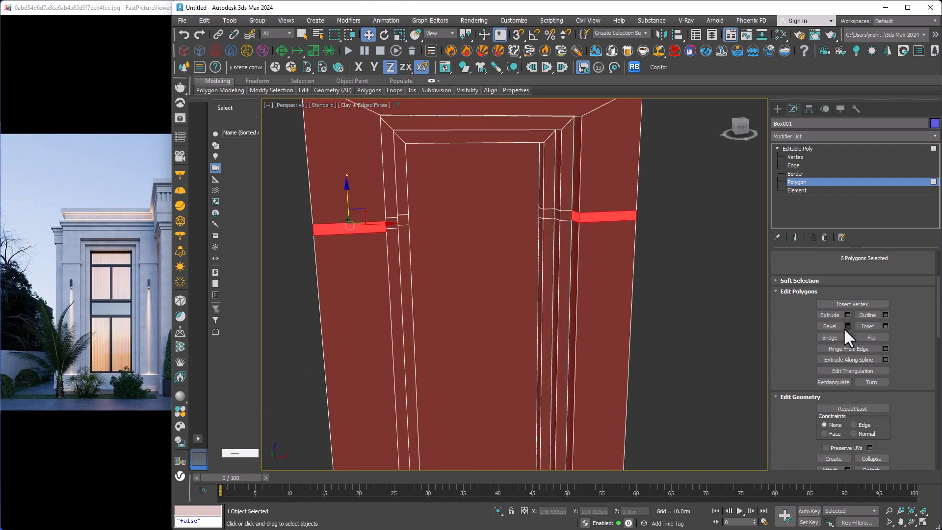
pyautogui.click(847, 315)
pyautogui.click(521, 290)
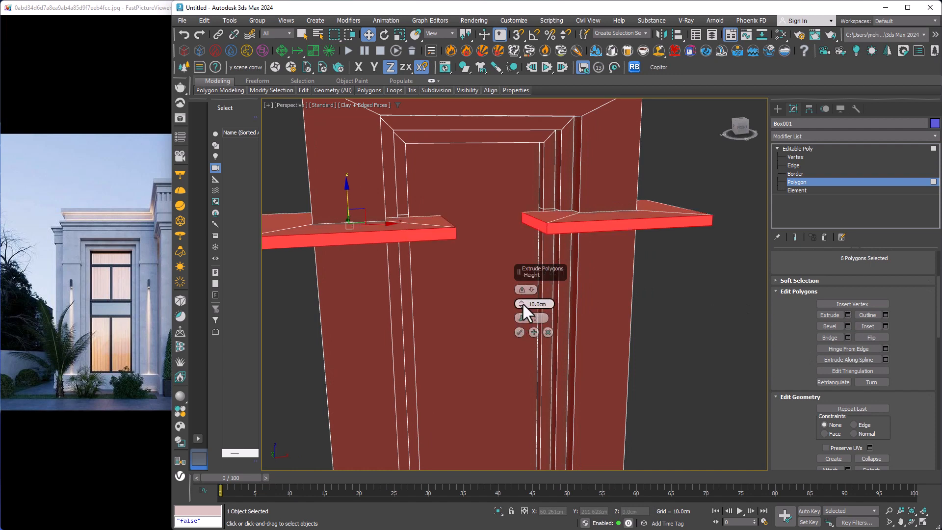
pyautogui.moveTo(522, 304); pyautogui.dragTo(525, 339)
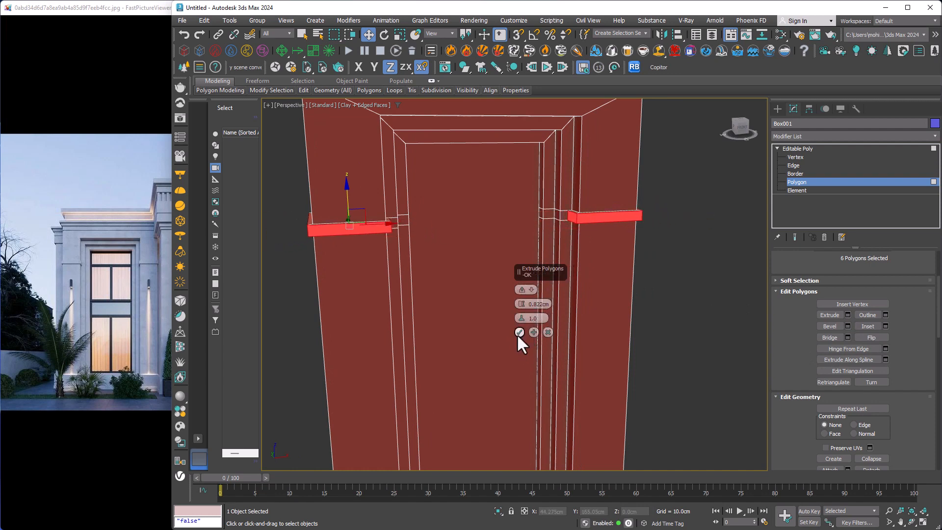
pyautogui.click(519, 333)
# Step: Scale all vertices of the horizontal band down slightly along Z to slim the ledge
pyautogui.keyDown('alt'); pyautogui.moveTo(564, 269); pyautogui.dragTo(552, 260, button='middle'); pyautogui.keyUp('alt')
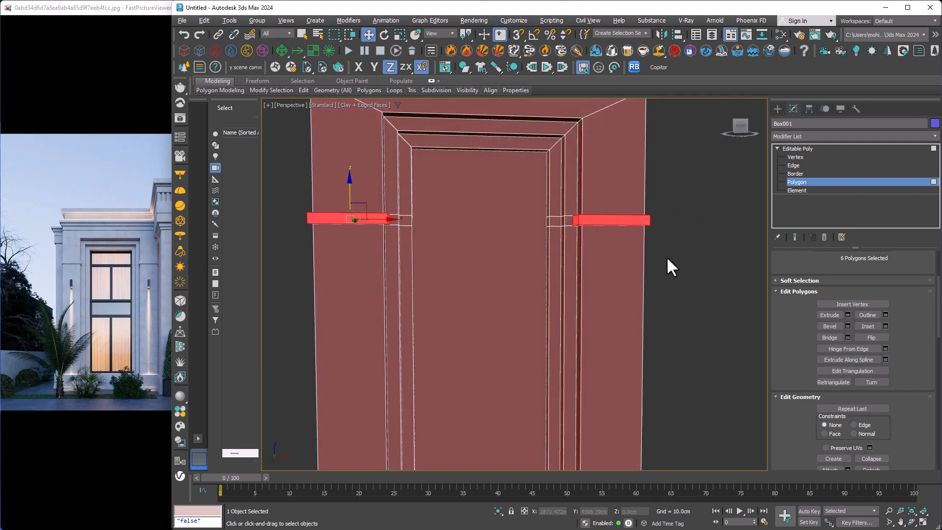
pyautogui.press('1')
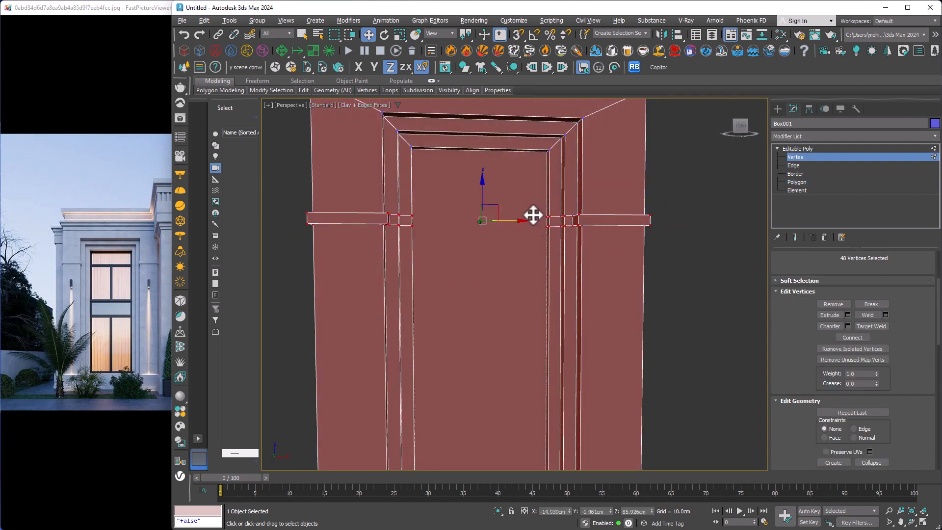
pyautogui.press('r')
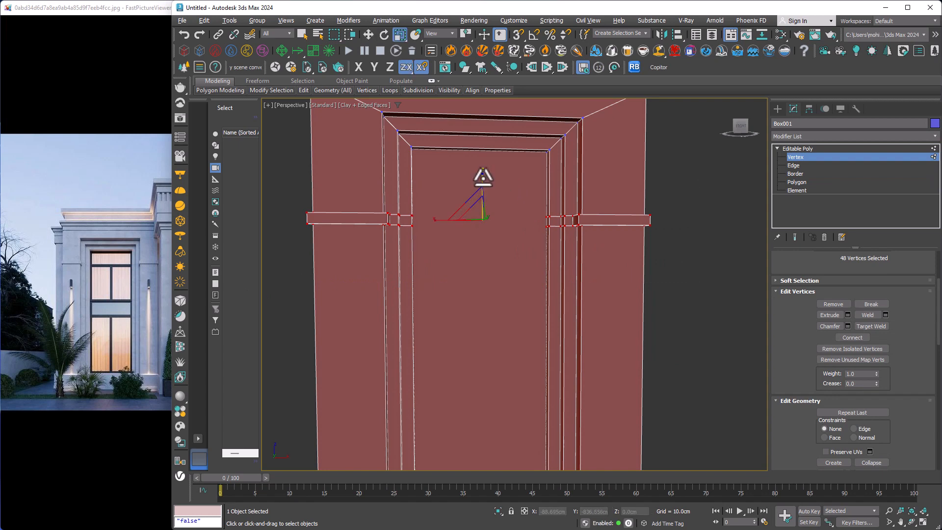
pyautogui.moveTo(483, 174)
pyautogui.mouseDown()
pyautogui.moveTo(488, 197)
pyautogui.moveTo(484, 185)
pyautogui.mouseUp()
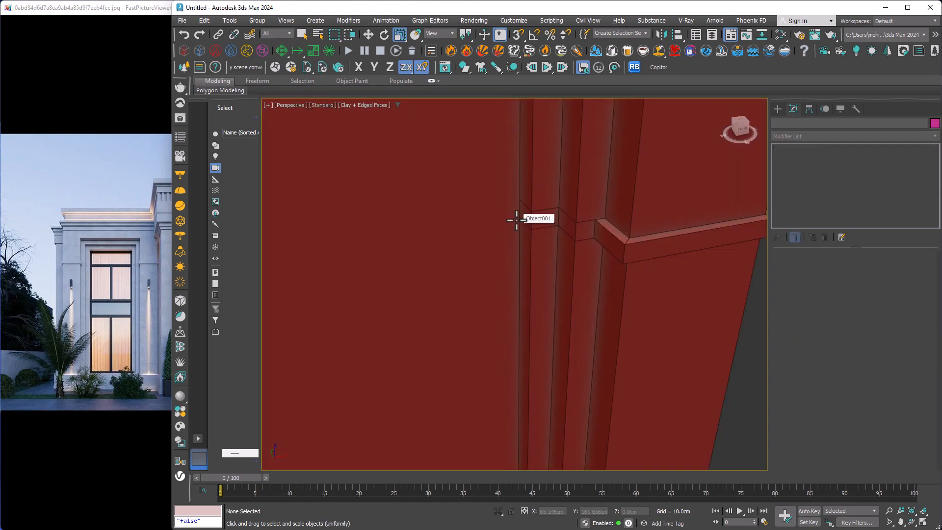
# Step: Draw a rectangle spline snapped to opposite corners of the frame's top face
pyautogui.scroll(-2, 524, 201)
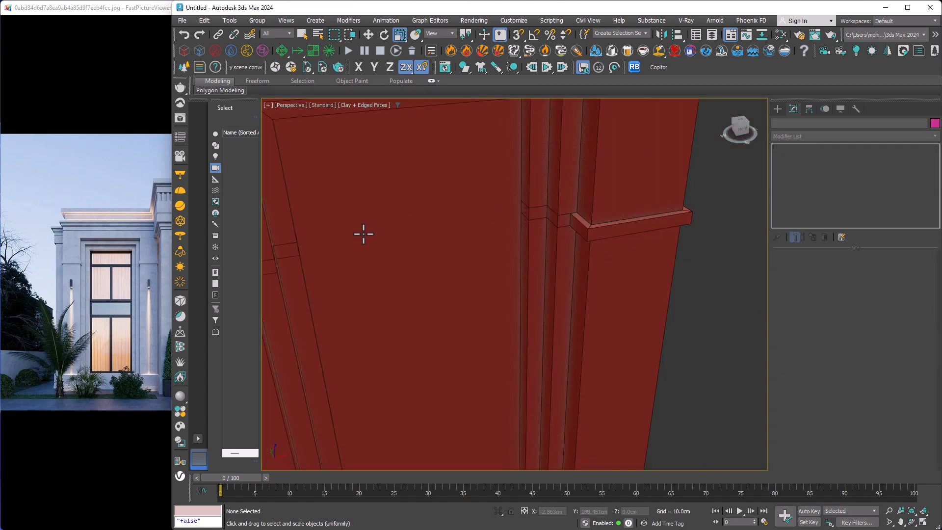
pyautogui.scroll(-3, 462, 261)
pyautogui.moveTo(404, 189); pyautogui.dragTo(541, 257, button='middle')
pyautogui.keyDown('alt'); pyautogui.moveTo(540, 256); pyautogui.dragTo(540, 240, button='middle'); pyautogui.keyUp('alt')
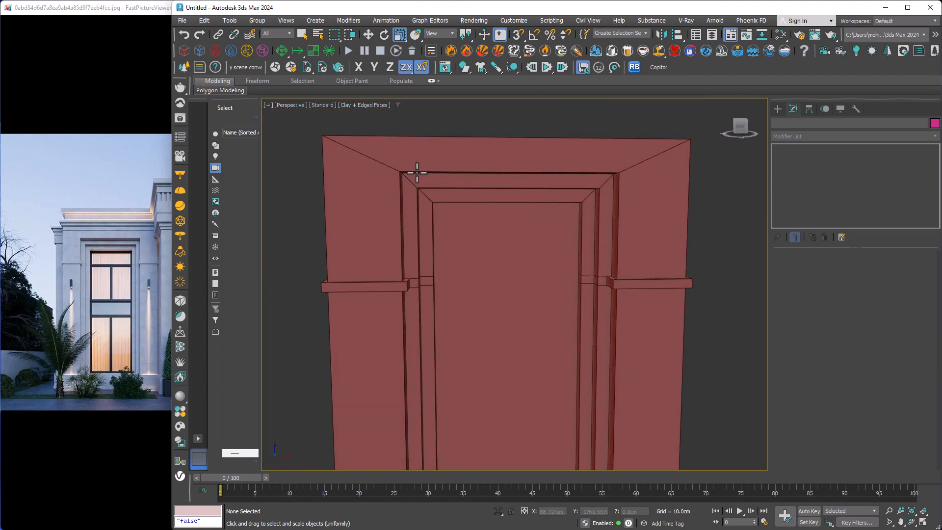
pyautogui.keyDown('alt'); pyautogui.moveTo(379, 181); pyautogui.dragTo(446, 187, button='middle'); pyautogui.keyUp('alt')
pyautogui.rightClick(445, 186)
pyautogui.click(471, 138)
pyautogui.press('s')
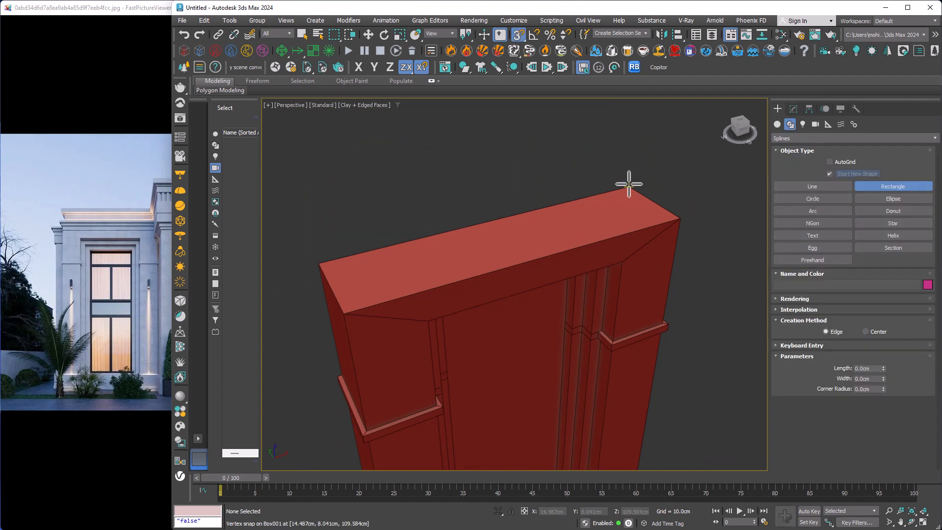
pyautogui.moveTo(628, 186)
pyautogui.mouseDown()
pyautogui.moveTo(367, 280)
pyautogui.moveTo(343, 312)
pyautogui.mouseUp()
pyautogui.press('r')
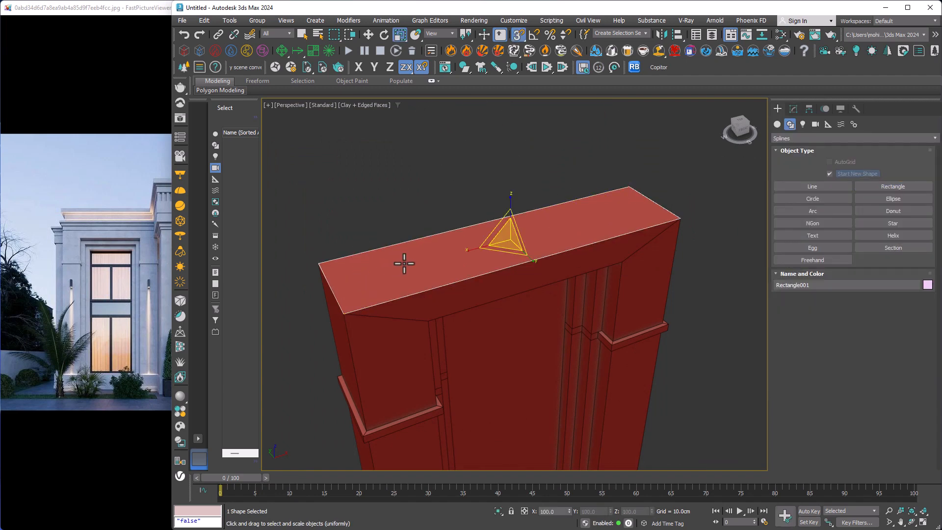
# Step: Convert the rectangle to an editable spline and delete its rear segment, leaving an open three-sided path
pyautogui.rightClick(425, 248)
pyautogui.moveTo(510, 362)
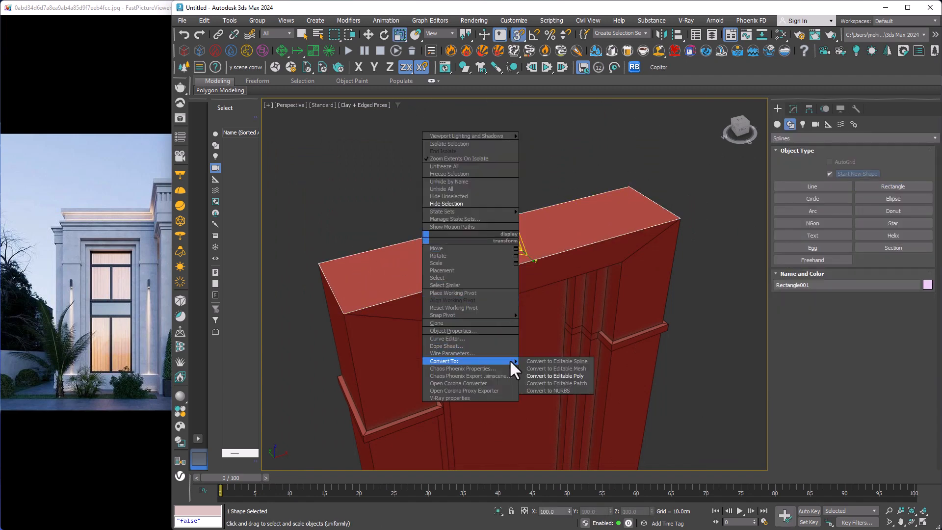
pyautogui.click(564, 361)
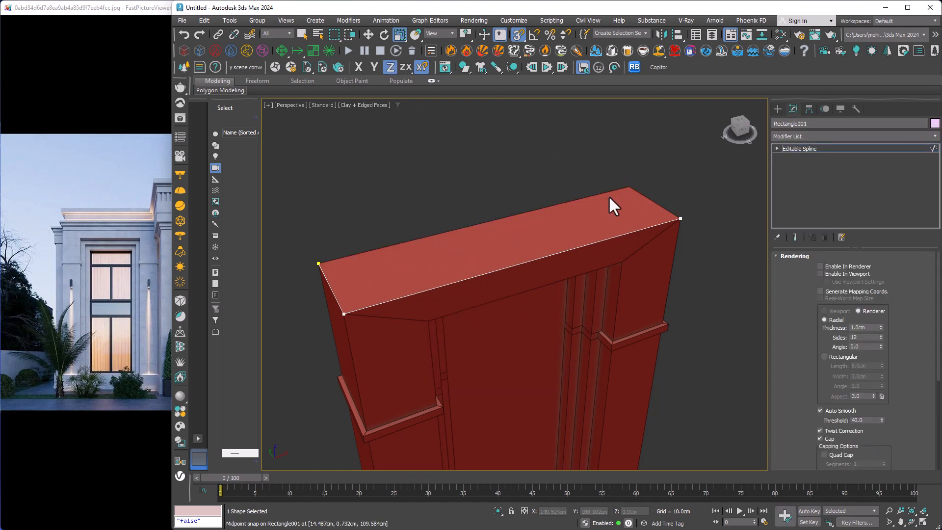
# Step: Draw a closed stepped cornice profile about 2.9 cm tall with the Line tool beside the frame's upper corner in the Front view
pyautogui.press('f')
pyautogui.moveTo(335, 258); pyautogui.dragTo(353, 263, button='middle')
pyautogui.scroll(5, 352, 264)
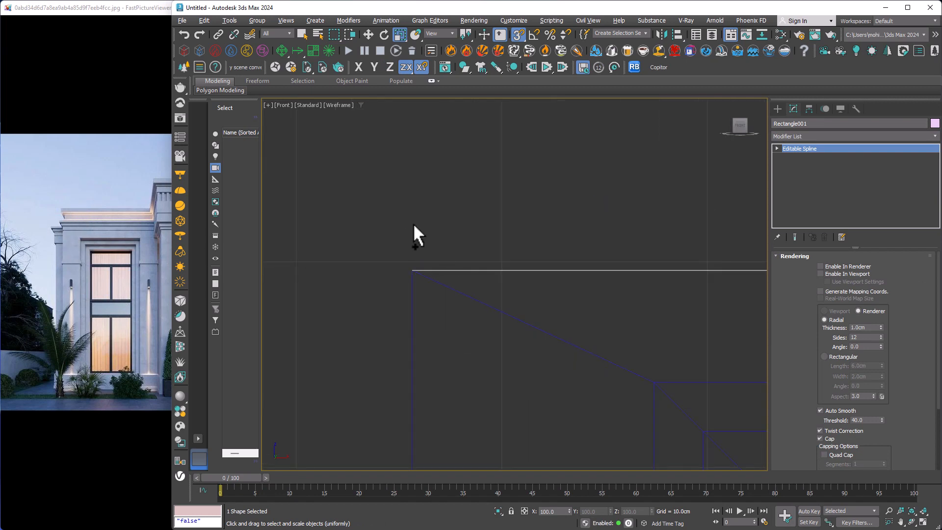
pyautogui.rightClick(413, 223)
pyautogui.click(432, 188)
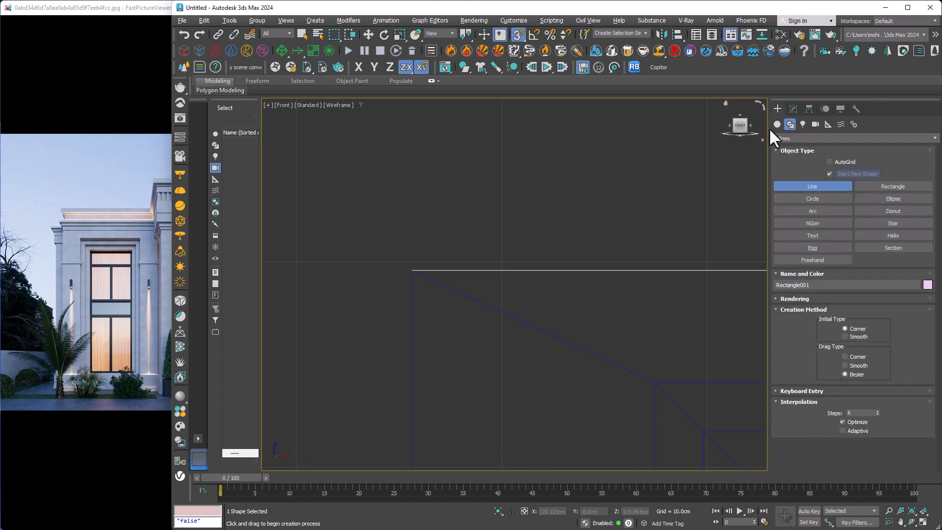
pyautogui.moveTo(347, 252); pyautogui.dragTo(389, 260, button='middle')
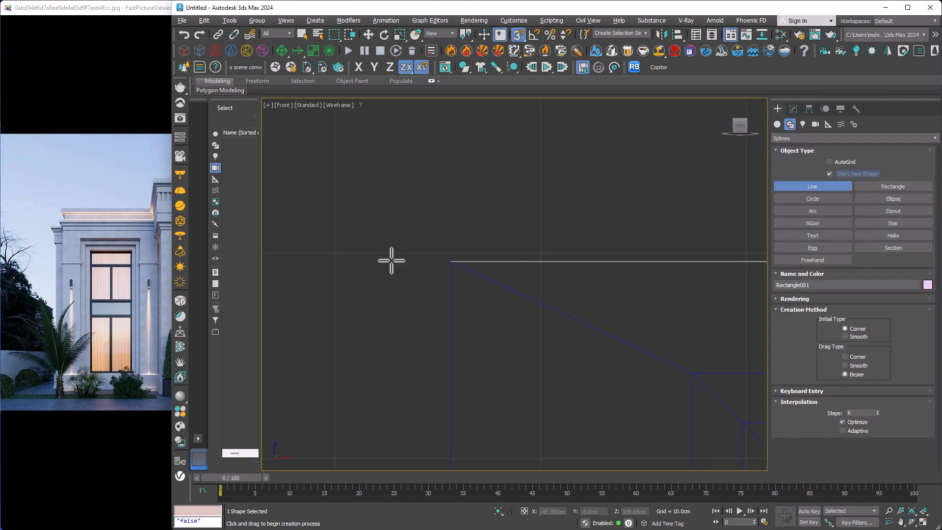
pyautogui.click(388, 311)
pyautogui.click(378, 311)
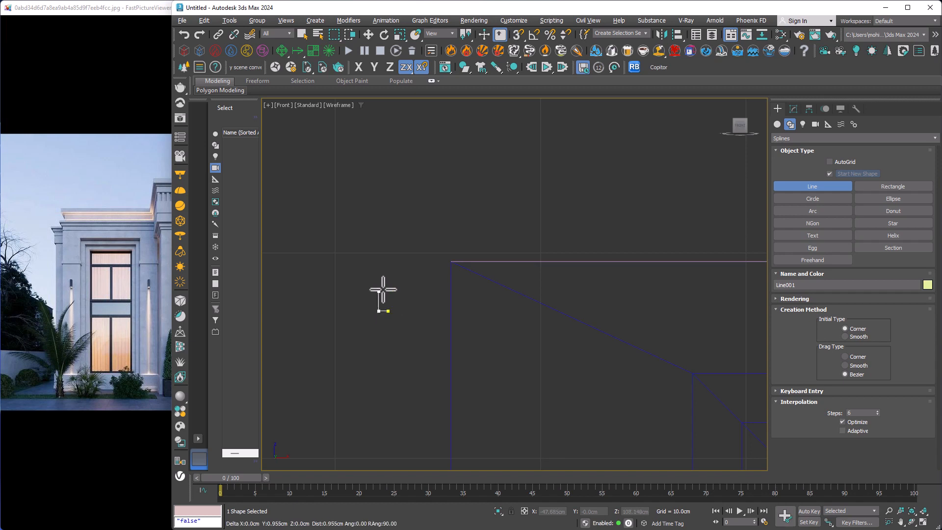
pyautogui.click(377, 283)
pyautogui.click(374, 278)
pyautogui.click(366, 277)
pyautogui.click(354, 263)
pyautogui.click(354, 254)
pyautogui.click(391, 255)
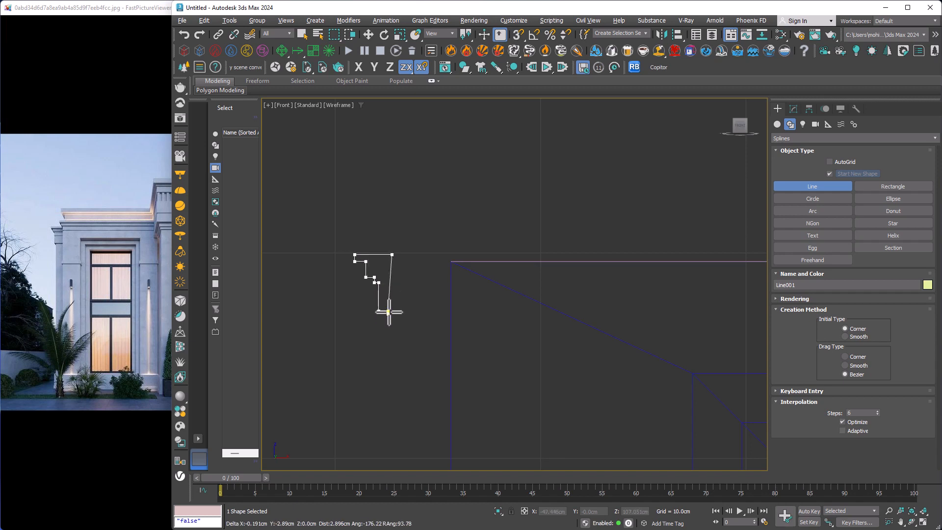
pyautogui.click(388, 311)
pyautogui.press('Return')
pyautogui.rightClick(426, 281)
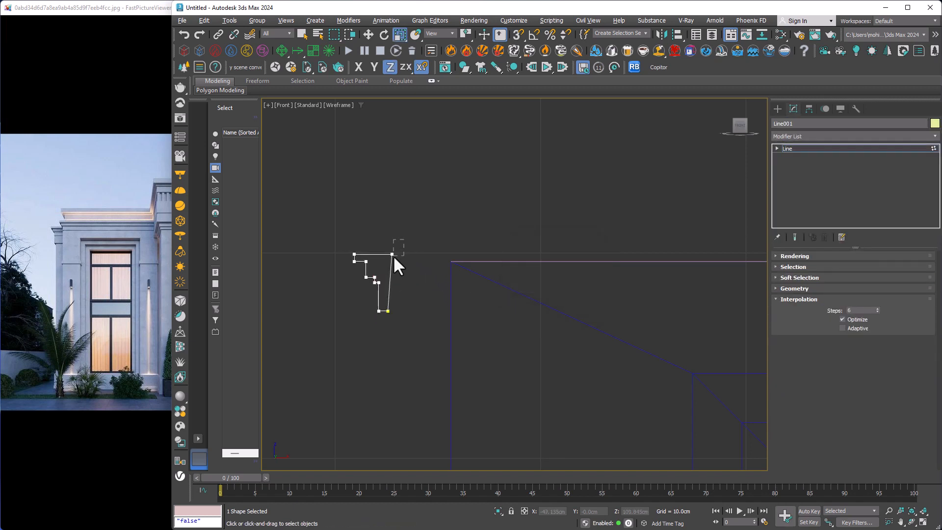
# Step: Snap the profile's upper inner vertex along X into line with the lower one so the back edge is vertical
pyautogui.press('s')
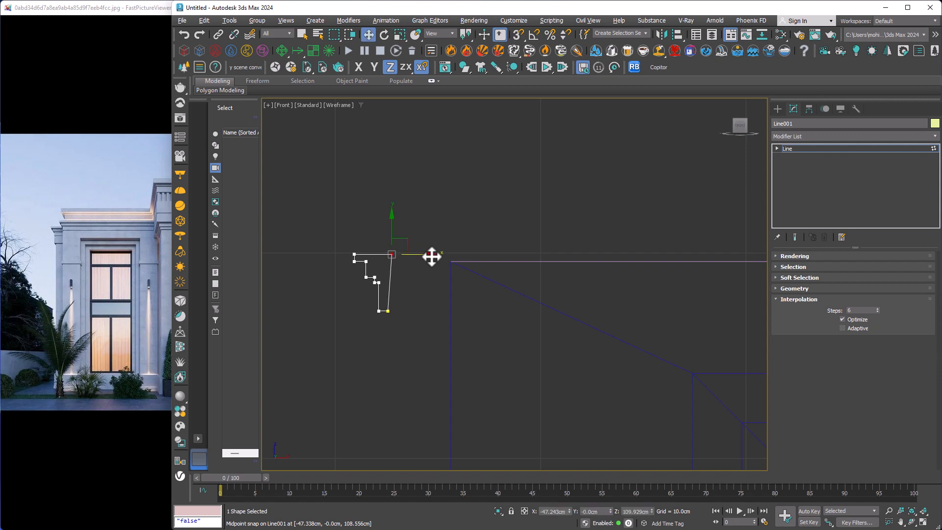
pyautogui.press('w')
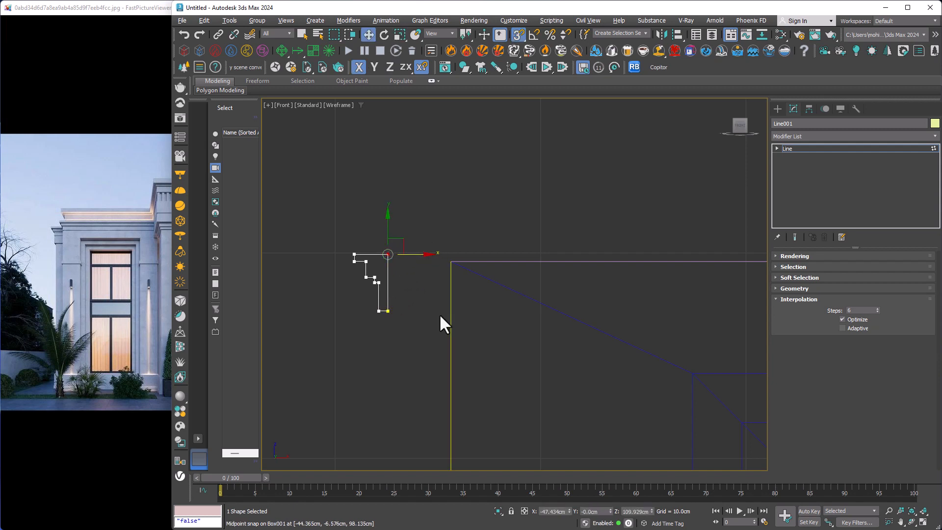
pyautogui.press('F6')
pyautogui.click(802, 148)
# Step: Apply a Sweep modifier to the open path on the frame's top, using the stepped cornice profile as its custom section
pyautogui.moveTo(517, 248); pyautogui.dragTo(384, 245, button='middle')
pyautogui.press('p')
pyautogui.scroll(5, 467, 255)
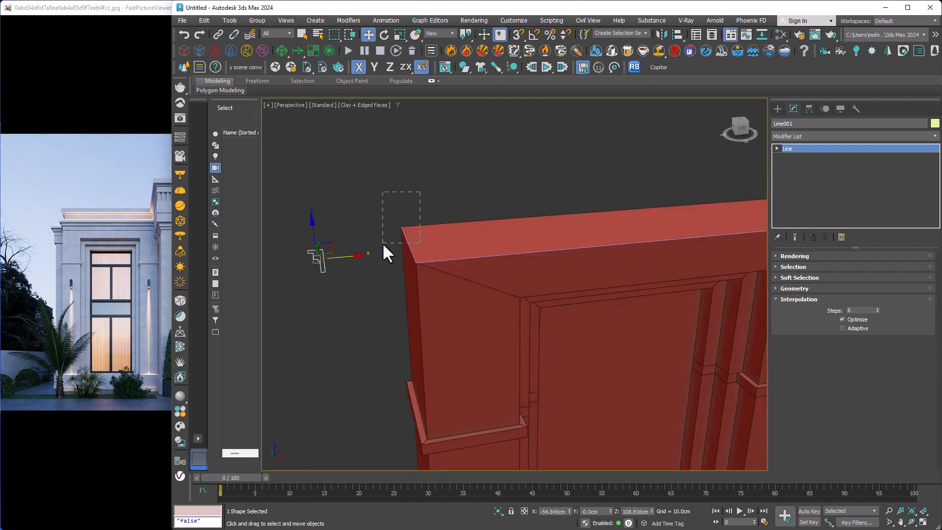
pyautogui.moveTo(384, 246); pyautogui.dragTo(455, 240)
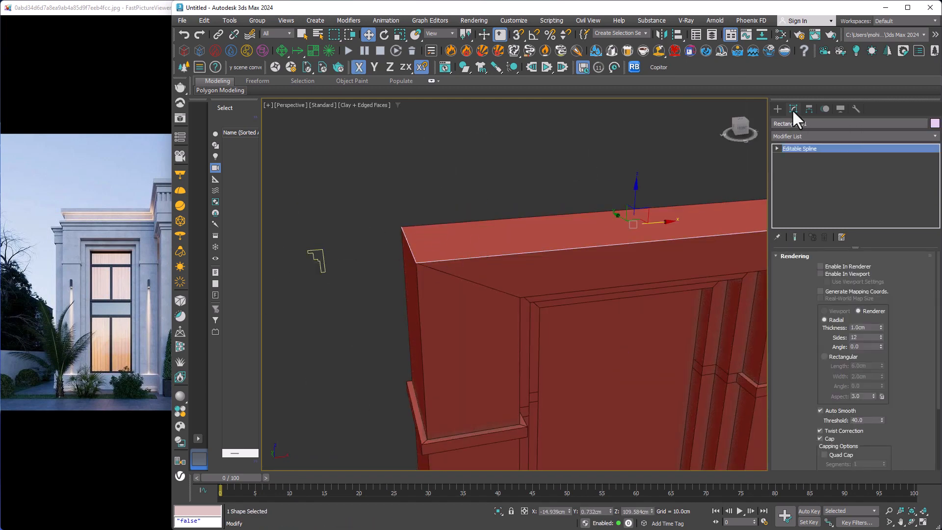
pyautogui.click(802, 137)
pyautogui.write('sw')
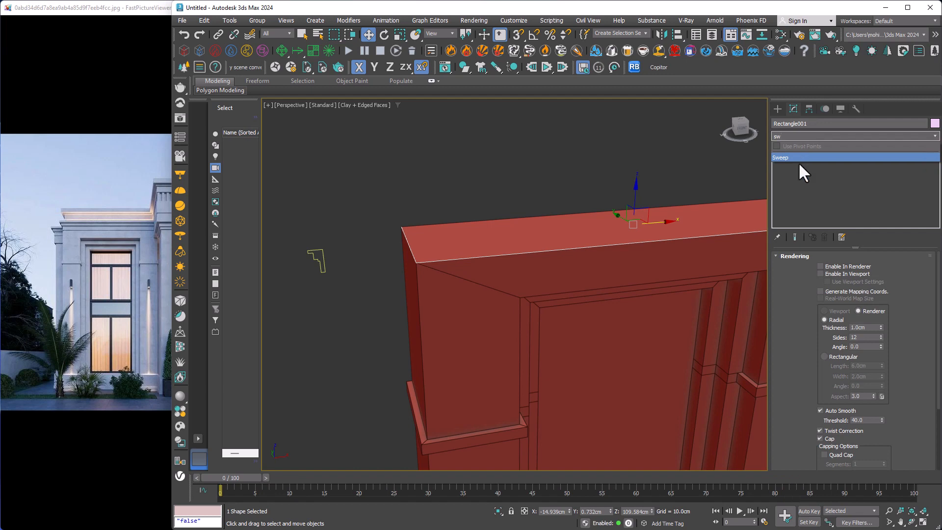
pyautogui.press('Return')
pyautogui.click(831, 310)
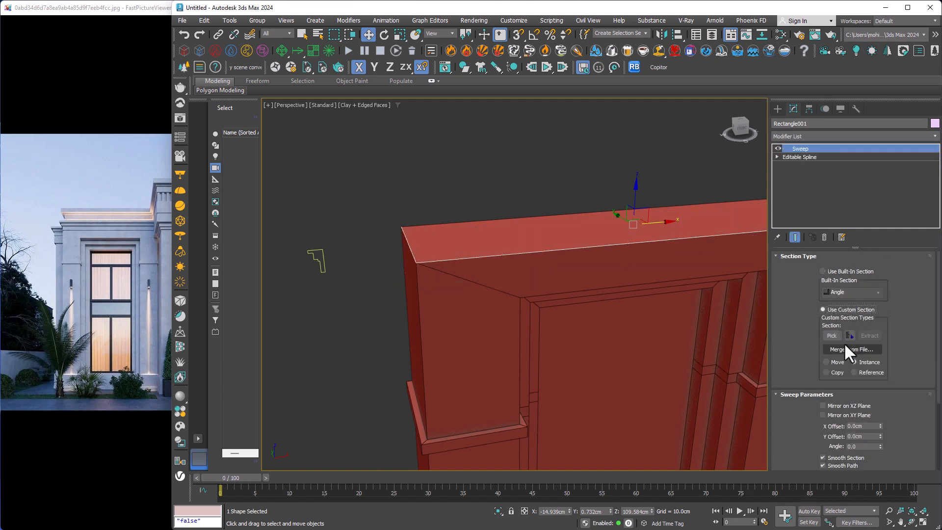
pyautogui.click(831, 335)
pyautogui.click(315, 261)
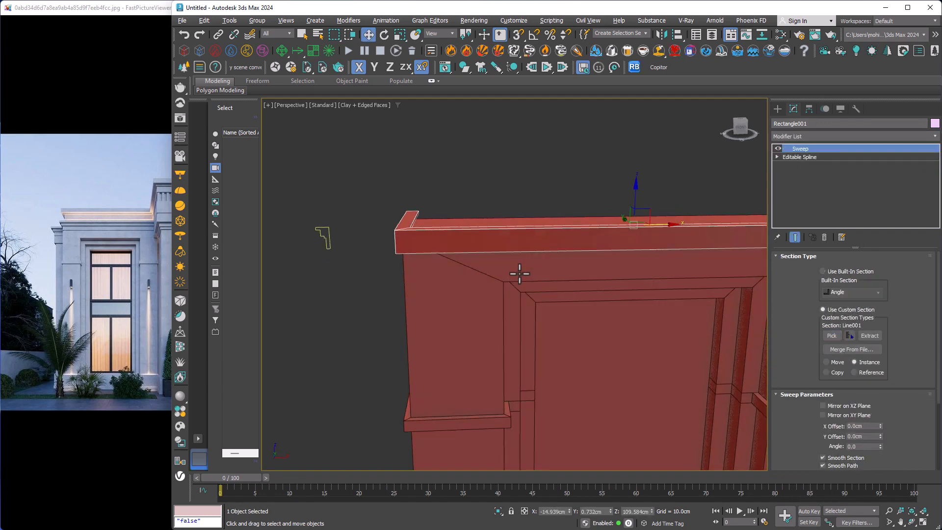
# Step: Try both mirror options on the cornice sweep and keep only Mirror on XZ Plane enabled
pyautogui.click(844, 406)
pyautogui.click(843, 415)
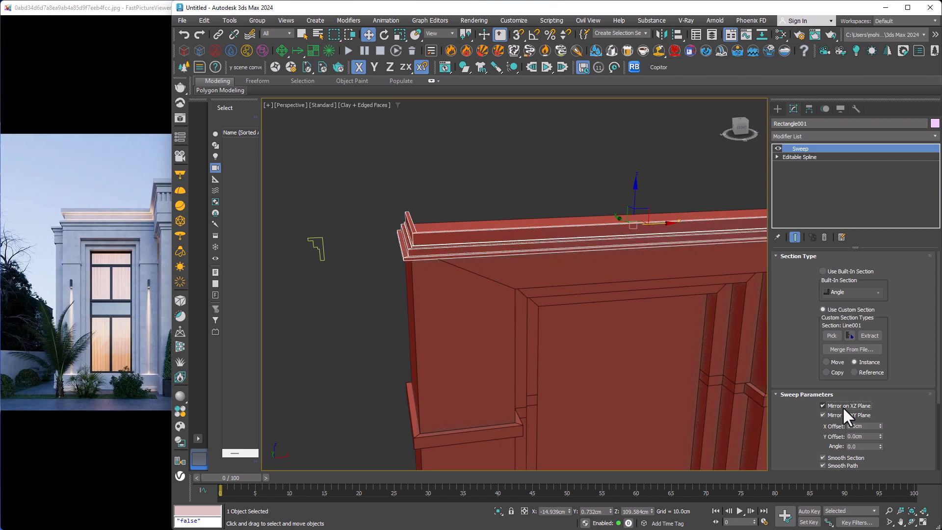
pyautogui.click(844, 415)
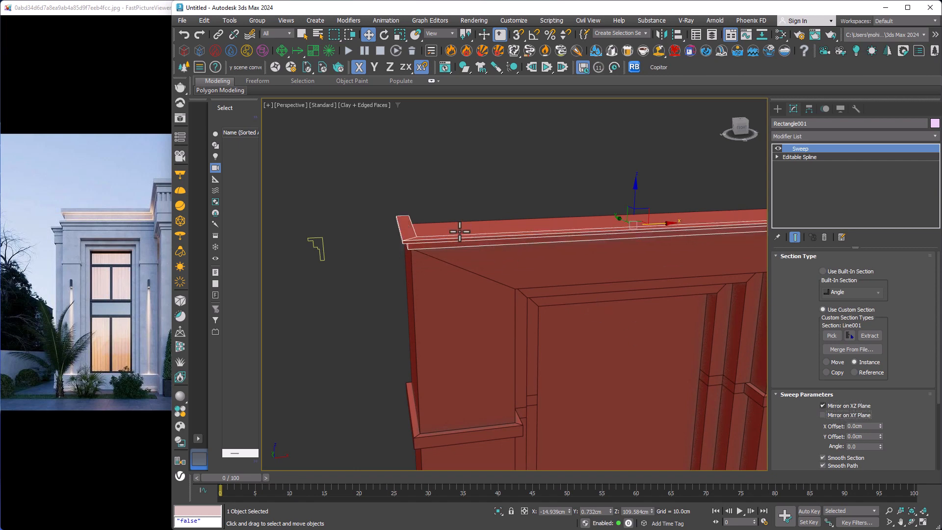
pyautogui.keyDown('alt'); pyautogui.moveTo(459, 231); pyautogui.dragTo(442, 216, button='middle'); pyautogui.keyUp('alt')
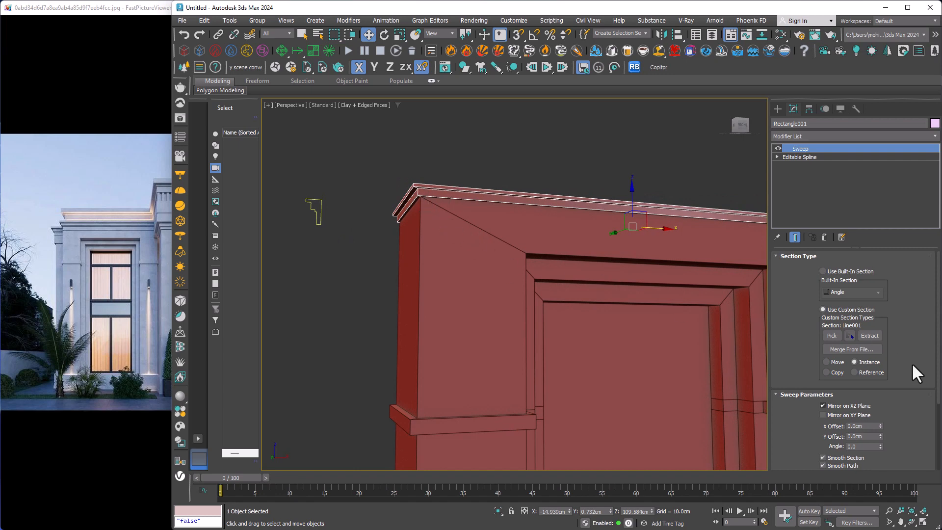
pyautogui.moveTo(911, 363); pyautogui.dragTo(908, 195)
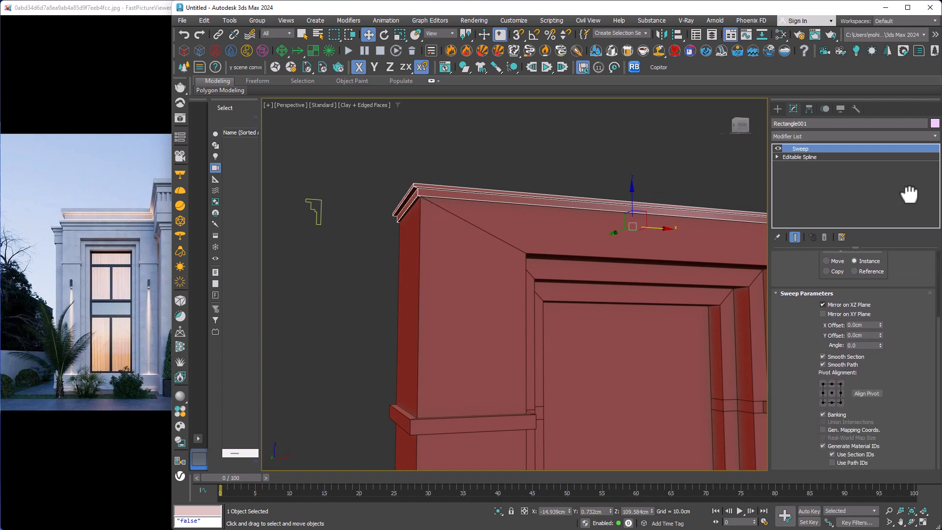
# Step: Try different pivot alignments for the cornice sweep and keep the profile's upper-left point aligned to the path
pyautogui.click(839, 402)
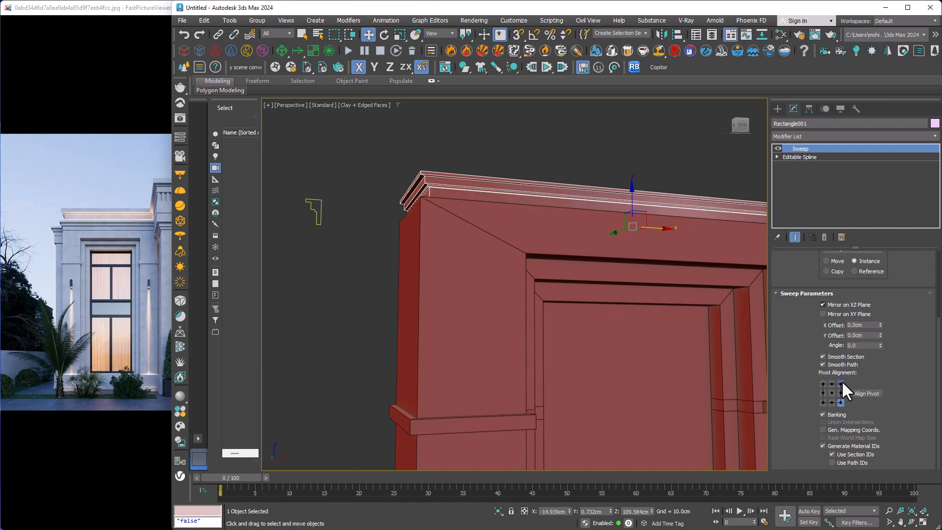
pyautogui.click(840, 382)
pyautogui.click(823, 383)
pyautogui.scroll(-2, 373, 236)
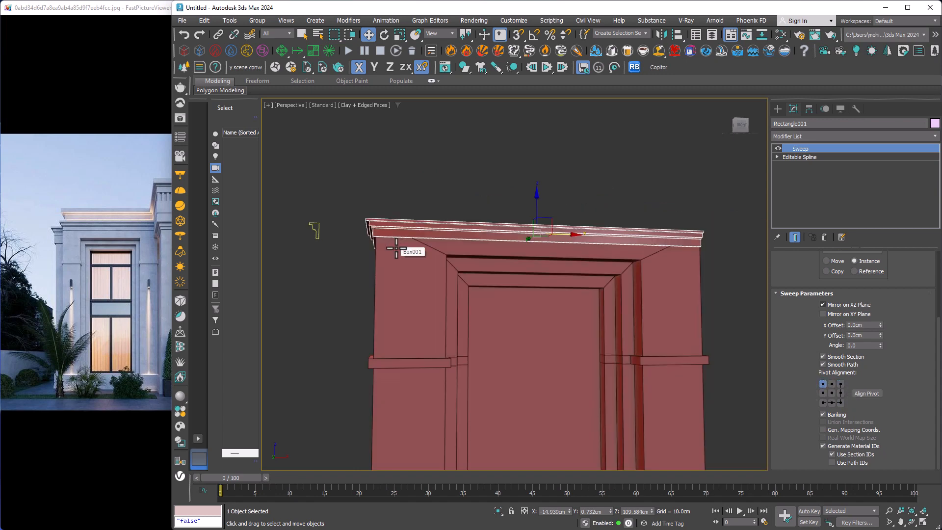
pyautogui.click(867, 393)
pyautogui.scroll(5, 375, 246)
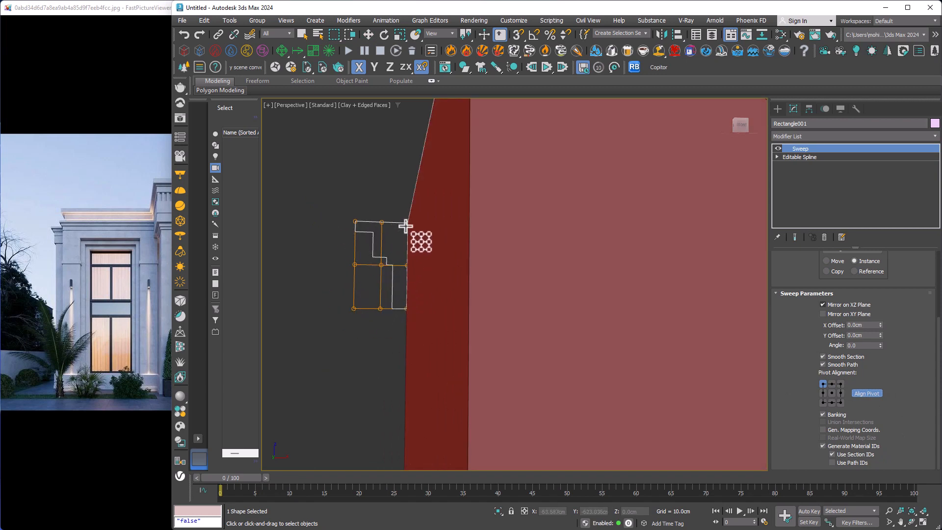
pyautogui.scroll(-4, 406, 224)
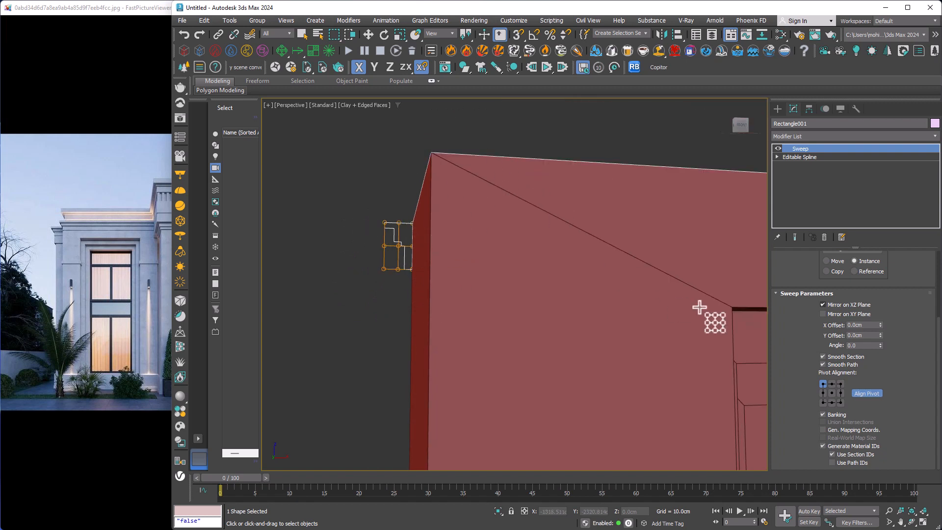
pyautogui.click(863, 395)
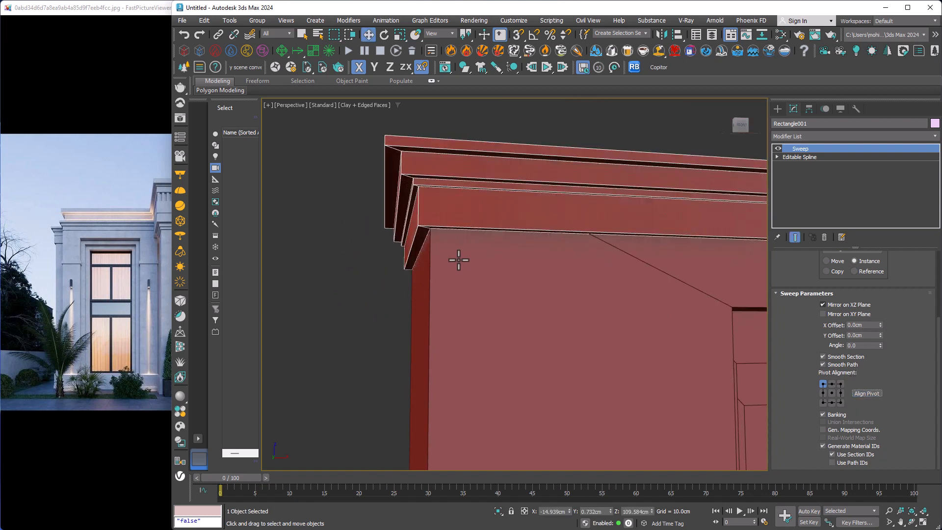
# Step: Move the cornice profile's two lowest vertices down along Z to make the cornice's bottom band taller
pyautogui.scroll(-4, 458, 258)
pyautogui.moveTo(446, 258); pyautogui.dragTo(488, 265, button='middle')
pyautogui.scroll(2, 354, 227)
pyautogui.click(353, 227)
pyautogui.scroll(-3, 358, 236)
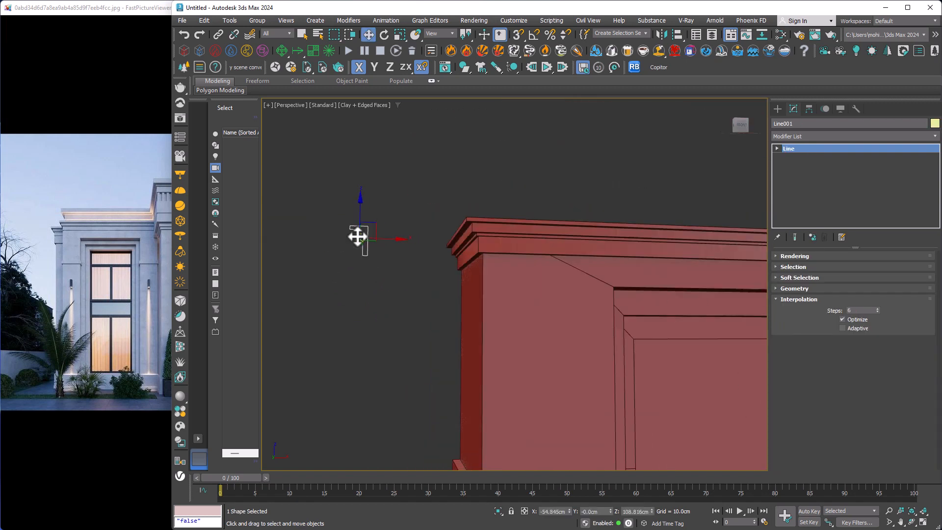
pyautogui.moveTo(658, 199); pyautogui.dragTo(618, 201, button='middle')
pyautogui.click(777, 148)
pyautogui.click(794, 157)
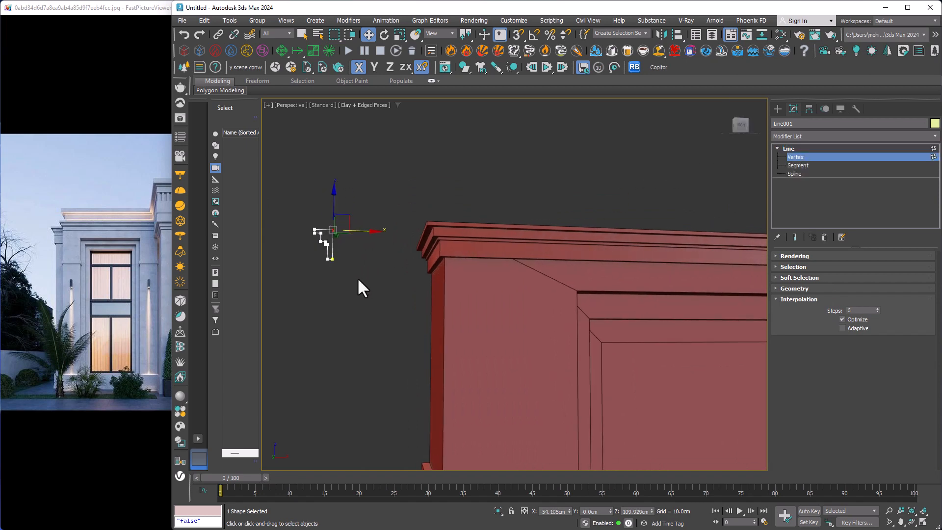
pyautogui.moveTo(315, 256); pyautogui.dragTo(315, 255)
pyautogui.moveTo(330, 222); pyautogui.dragTo(335, 231)
pyautogui.scroll(-3, 447, 241)
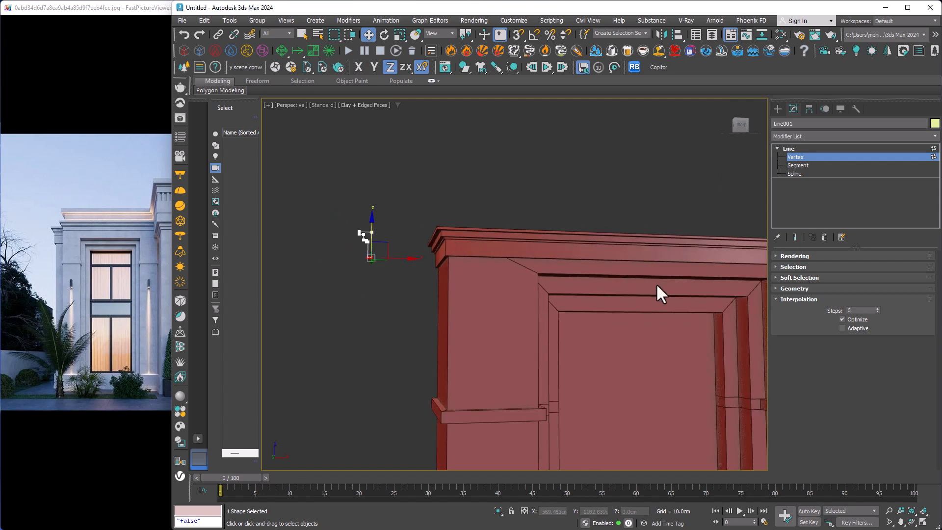
pyautogui.moveTo(655, 284); pyautogui.dragTo(525, 294, button='middle')
pyautogui.click(797, 157)
pyautogui.click(495, 161)
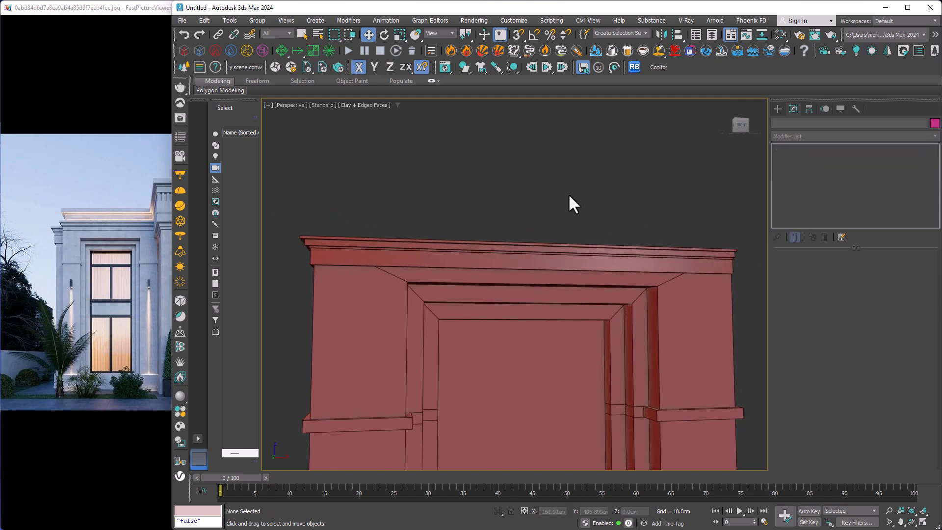
# Step: Turn off Smooth Section and Smooth Path on the cornice sweep and remove the separate profile spline from the scene
pyautogui.click(522, 260)
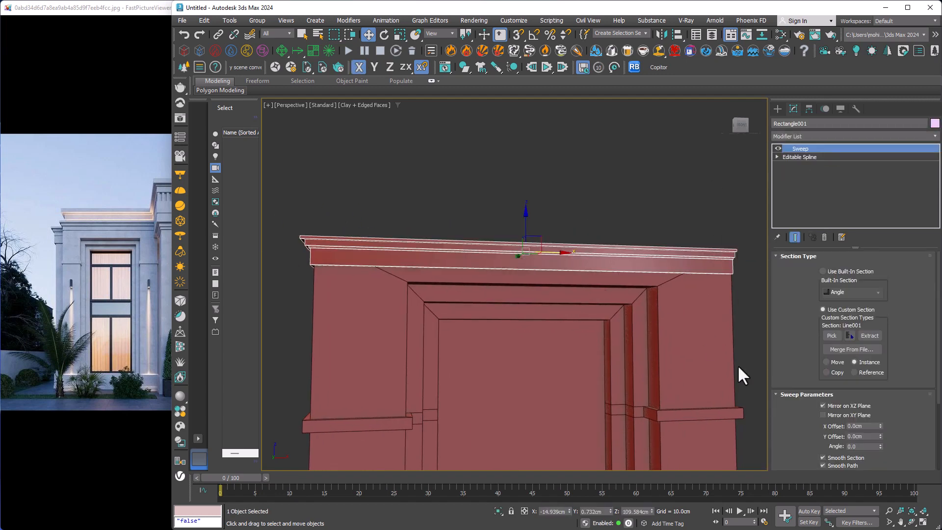
pyautogui.scroll(-2, 795, 391)
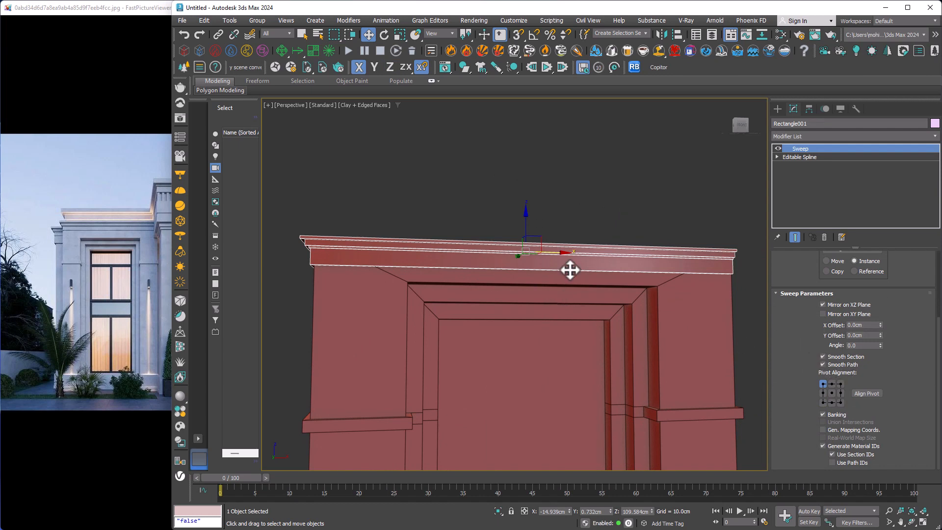
pyautogui.keyDown('alt'); pyautogui.moveTo(570, 269); pyautogui.dragTo(480, 259, button='middle'); pyautogui.keyUp('alt')
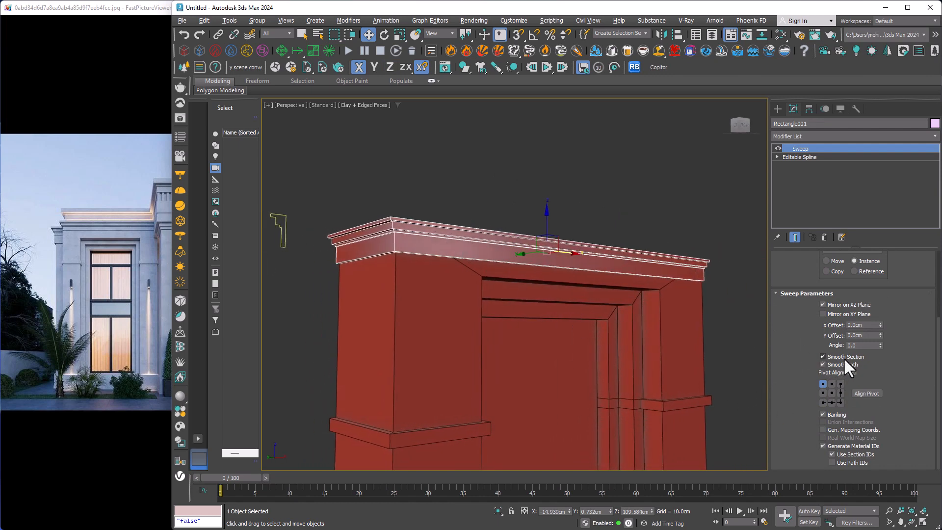
pyautogui.click(284, 225)
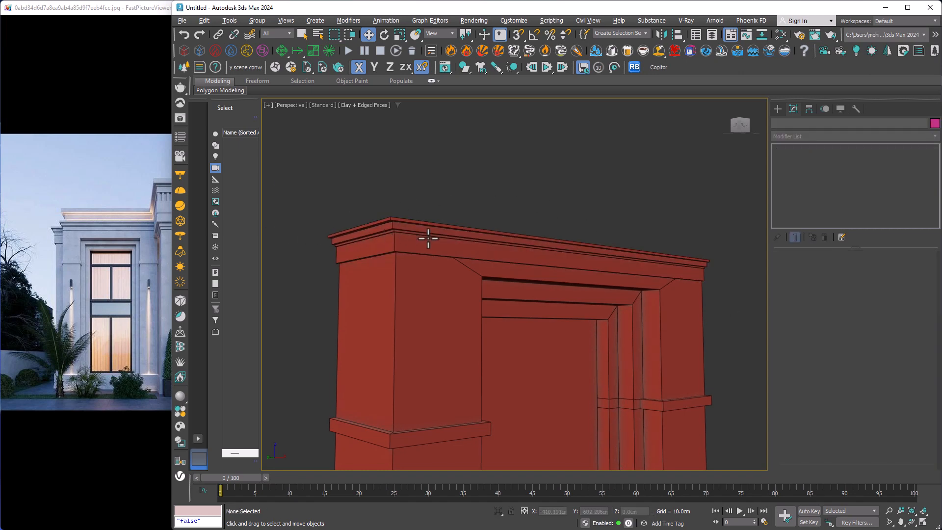
# Step: Connect the vertical side edges of the recessed window panel with 2 segments and a pinch of -59
pyautogui.keyDown('alt'); pyautogui.moveTo(427, 235); pyautogui.dragTo(450, 204, button='middle'); pyautogui.keyUp('alt')
pyautogui.keyDown('alt'); pyautogui.moveTo(570, 257); pyautogui.dragTo(530, 265, button='middle'); pyautogui.keyUp('alt')
pyautogui.scroll(-2, 532, 211)
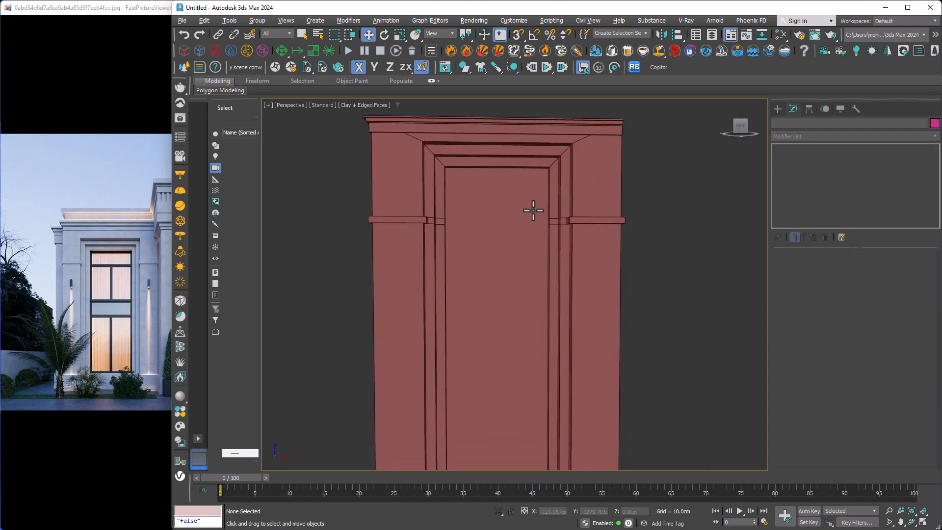
pyautogui.click(532, 210)
pyautogui.click(840, 267)
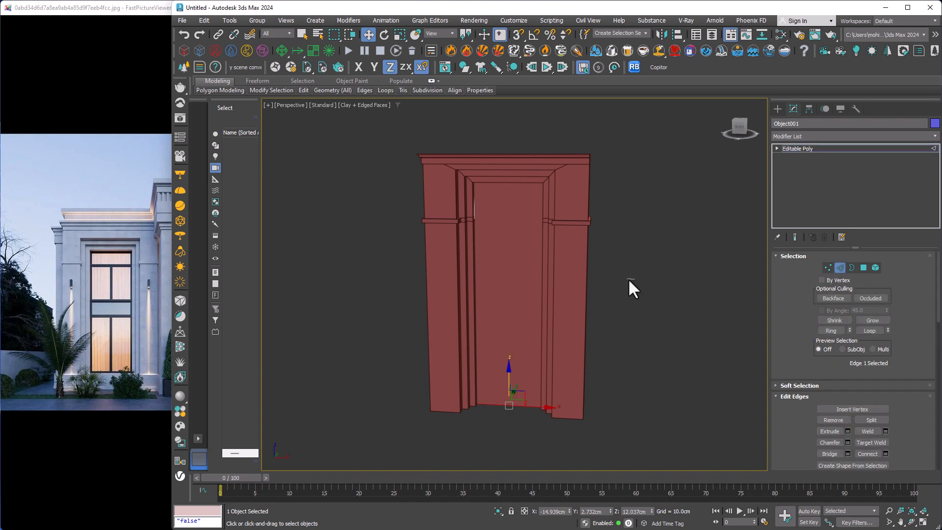
pyautogui.click(886, 453)
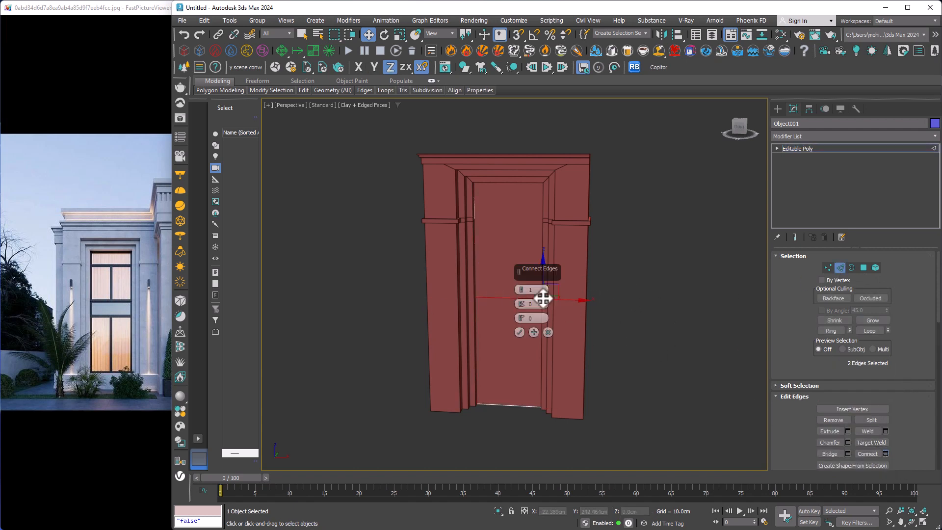
pyautogui.keyDown('alt'); pyautogui.moveTo(543, 296); pyautogui.dragTo(620, 290, button='middle'); pyautogui.keyUp('alt')
pyautogui.click(521, 287)
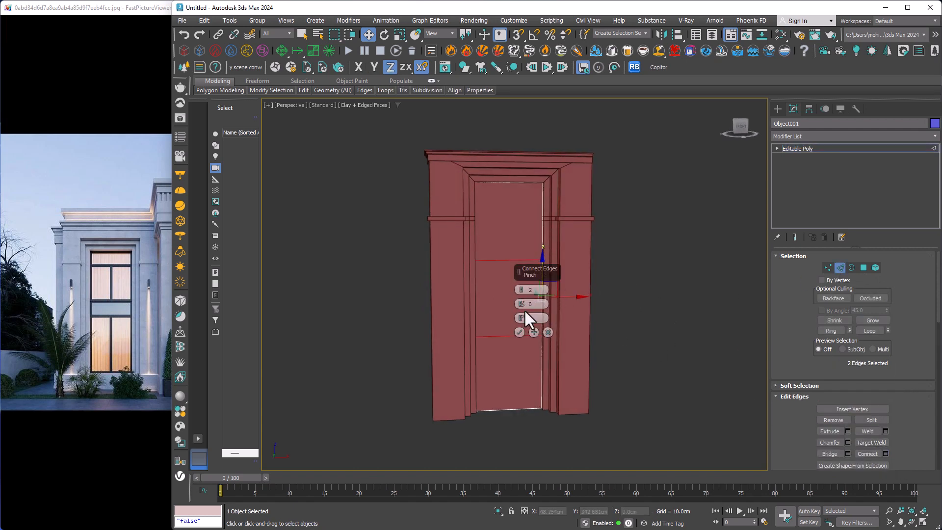
pyautogui.moveTo(523, 304); pyautogui.dragTo(523, 422)
pyautogui.click(517, 331)
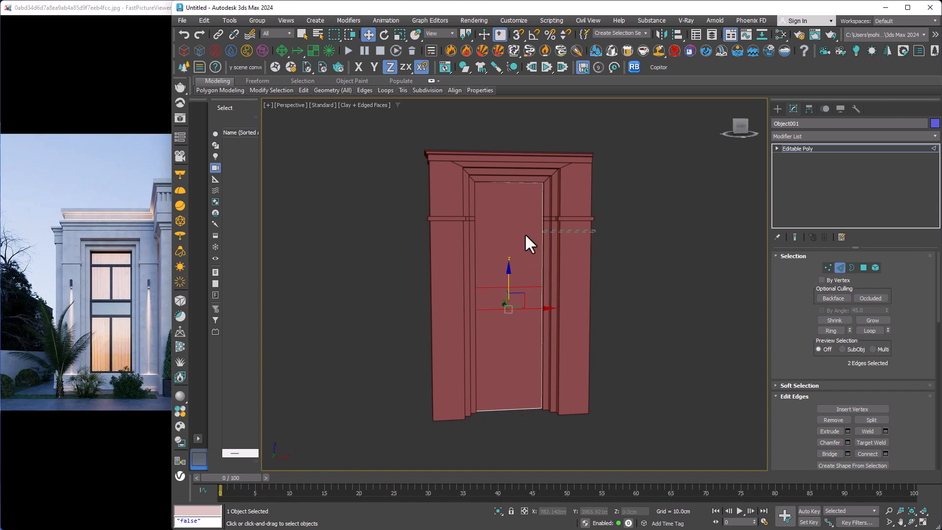
# Step: Connect the side edges of the window panel's upper section with 1 segment, pinch 0 and slide -53
pyautogui.click(542, 234)
pyautogui.click(885, 453)
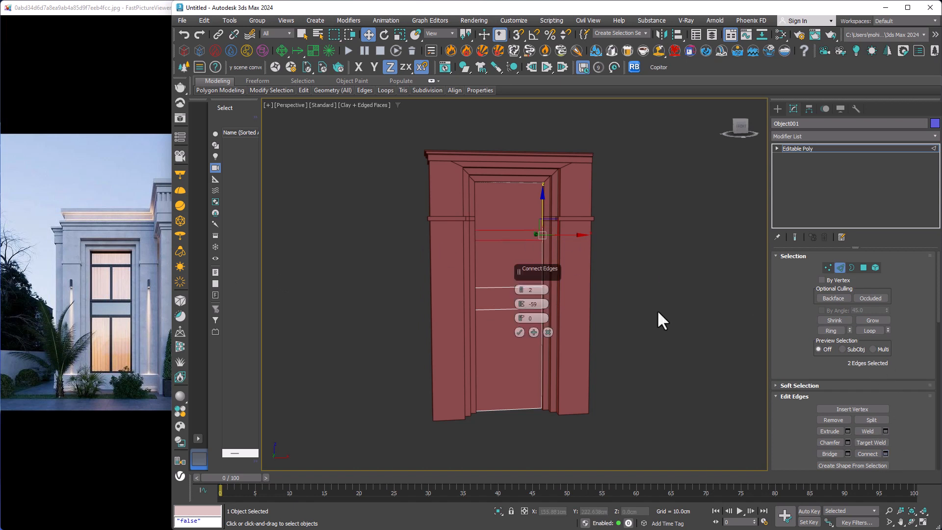
pyautogui.moveTo(519, 289); pyautogui.dragTo(504, 421)
pyautogui.rightClick(520, 303)
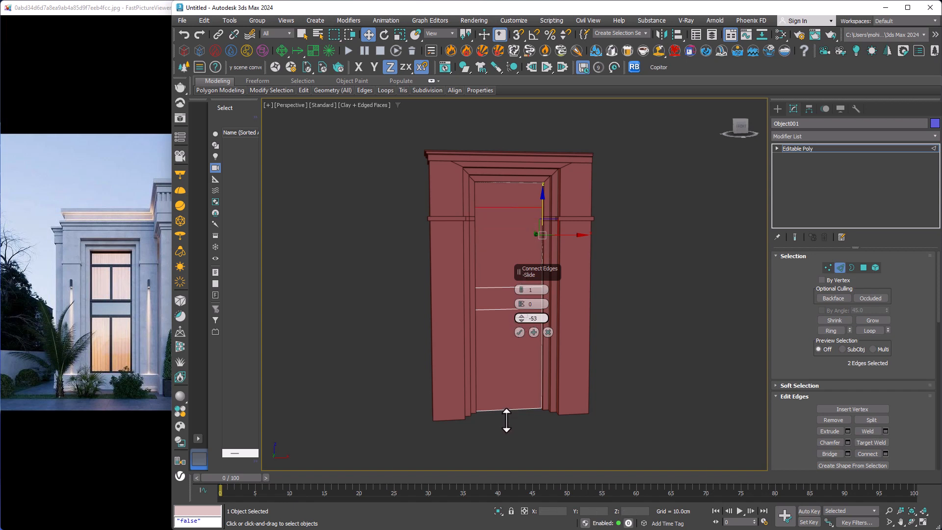
pyautogui.click(519, 332)
# Step: Split the lower pane and the tall upper pane vertically down the middle by connecting their horizontal edges with 1 segment and slide 0
pyautogui.click(508, 309)
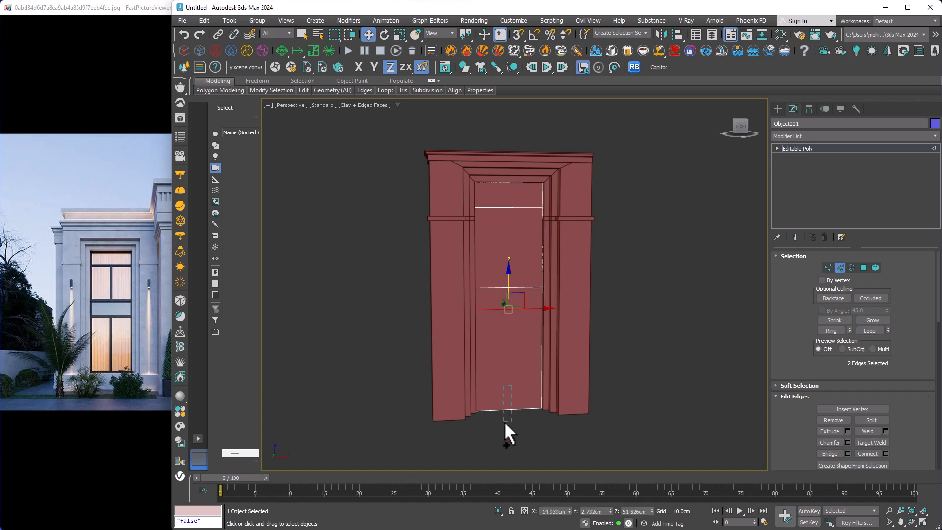
pyautogui.click(885, 453)
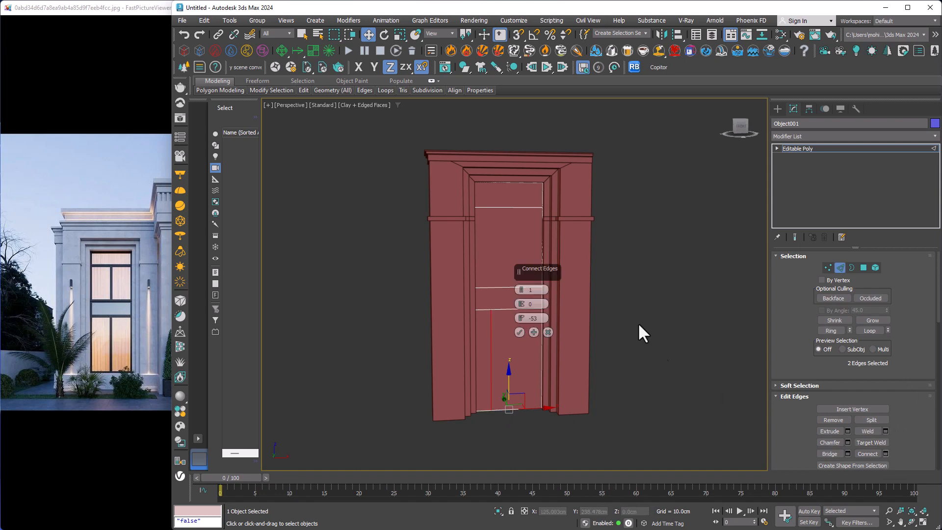
pyautogui.rightClick(521, 318)
pyautogui.click(519, 332)
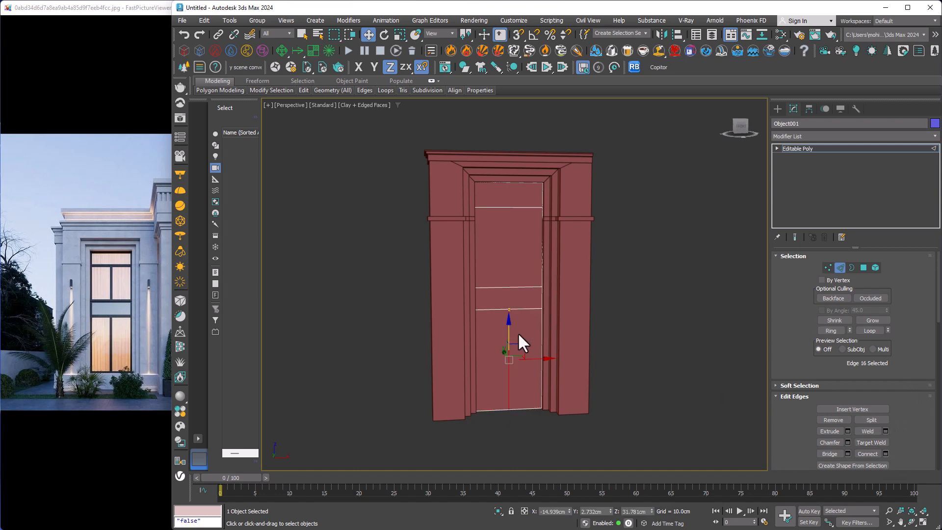
pyautogui.click(510, 206)
pyautogui.keyDown('ctrl'); pyautogui.click(517, 287); pyautogui.keyUp('ctrl')
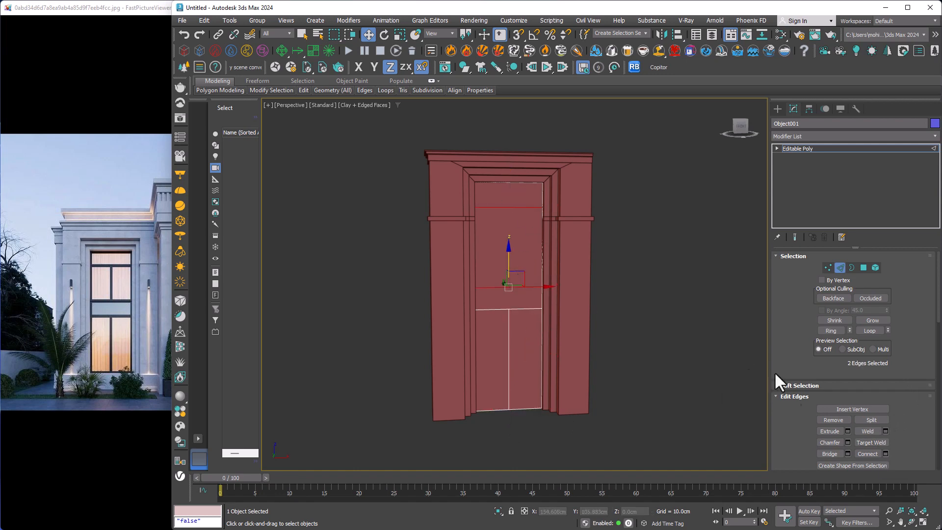
pyautogui.click(867, 454)
# Step: Inset all six window panel polygons individually by polygon, by about 1.18 cm
pyautogui.click(863, 267)
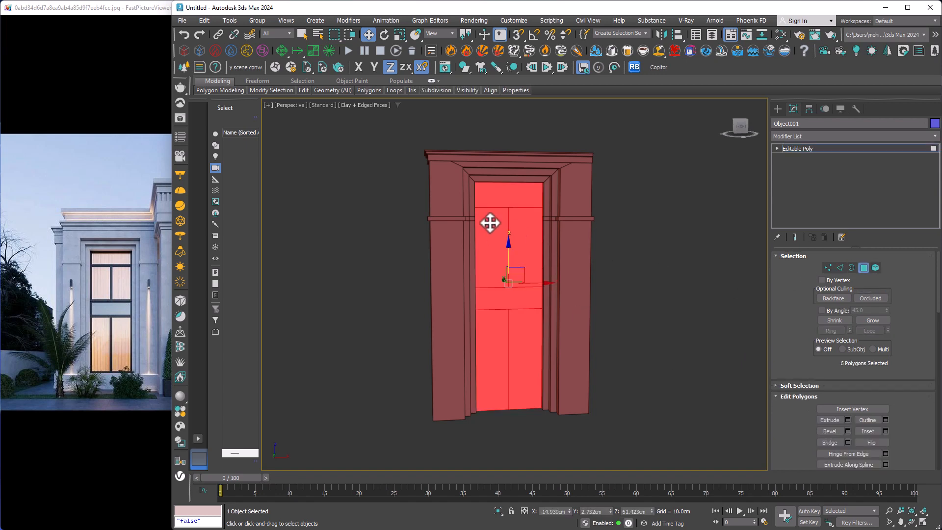
pyautogui.scroll(-2, 808, 361)
pyautogui.click(885, 394)
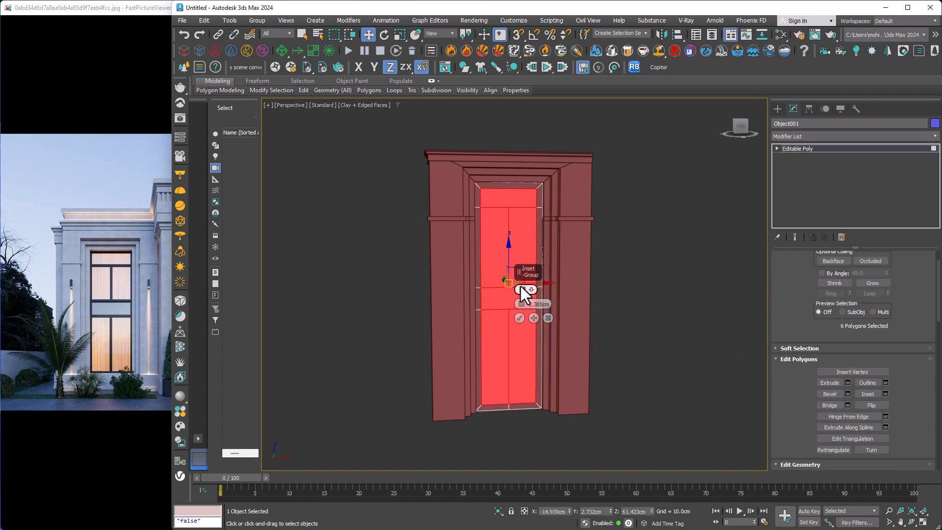
pyautogui.click(522, 290)
pyautogui.moveTo(521, 304); pyautogui.dragTo(521, 308)
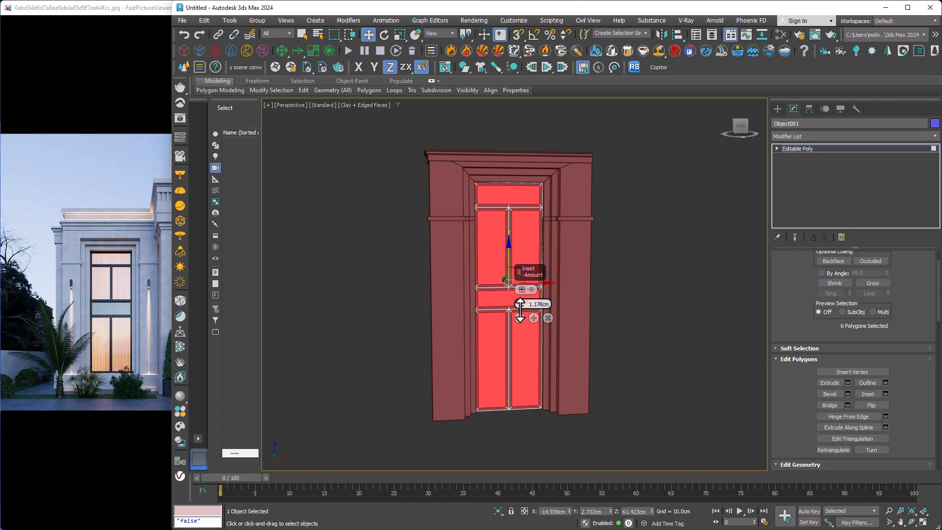
pyautogui.click(522, 318)
# Step: Exclude the middle spandrel panel from the selection and push the five glass polygons inward about 1.67 cm along Y
pyautogui.scroll(5, 539, 314)
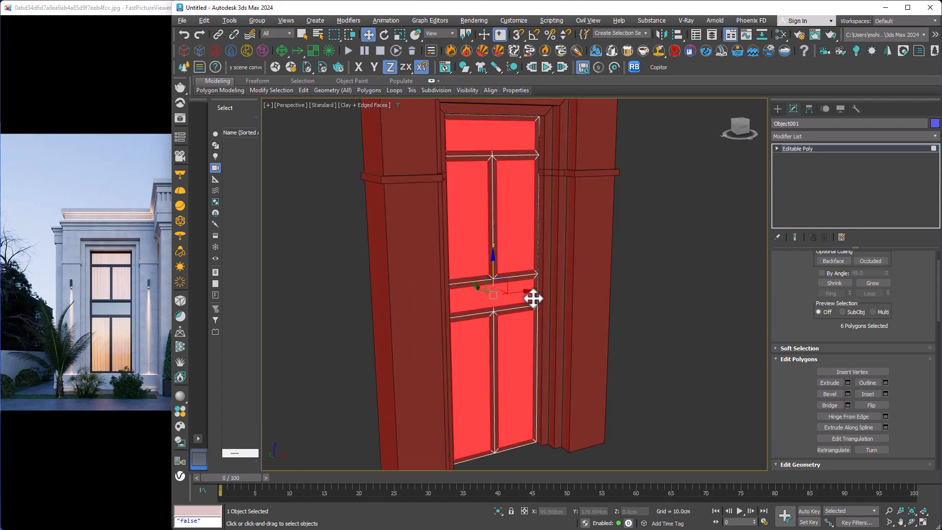
pyautogui.keyDown('alt'); pyautogui.click(508, 298); pyautogui.keyUp('alt')
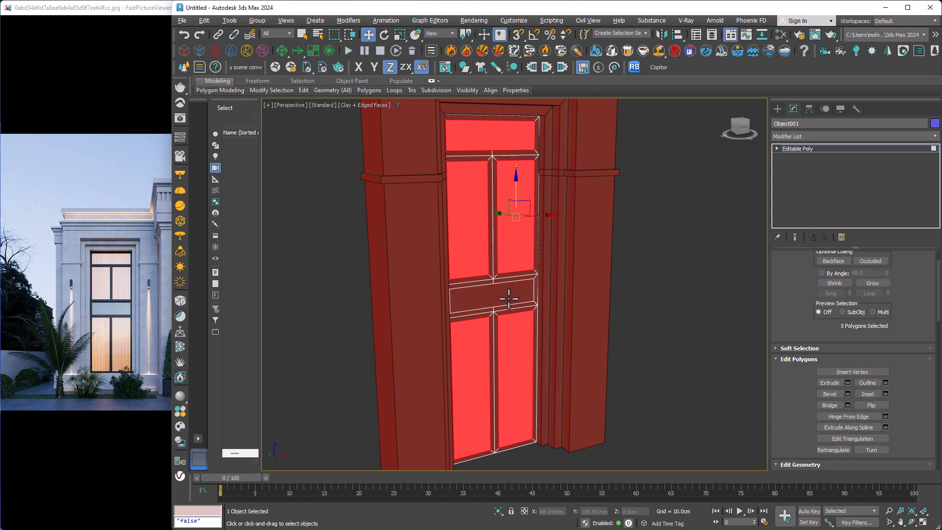
pyautogui.scroll(4, 508, 297)
pyautogui.moveTo(492, 219); pyautogui.dragTo(617, 266)
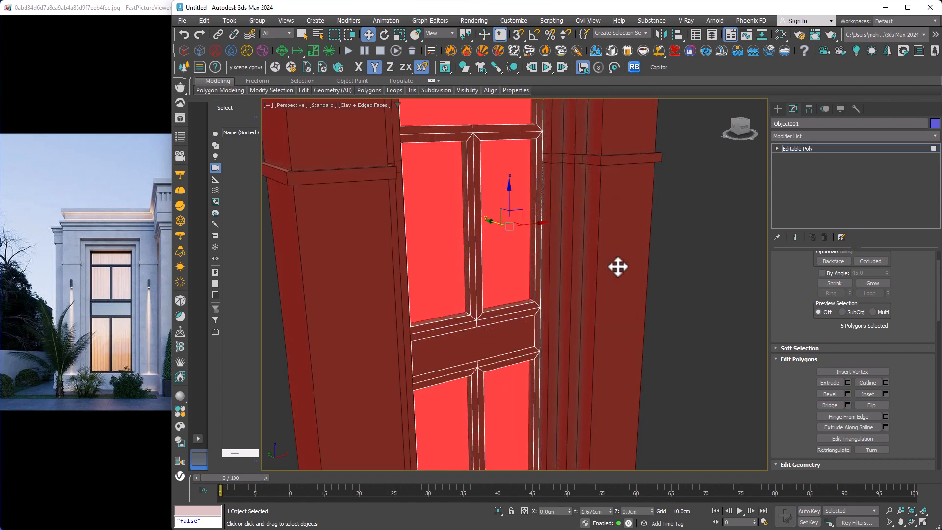
pyautogui.hotkey('ctrl', 'd')
pyautogui.press('z')
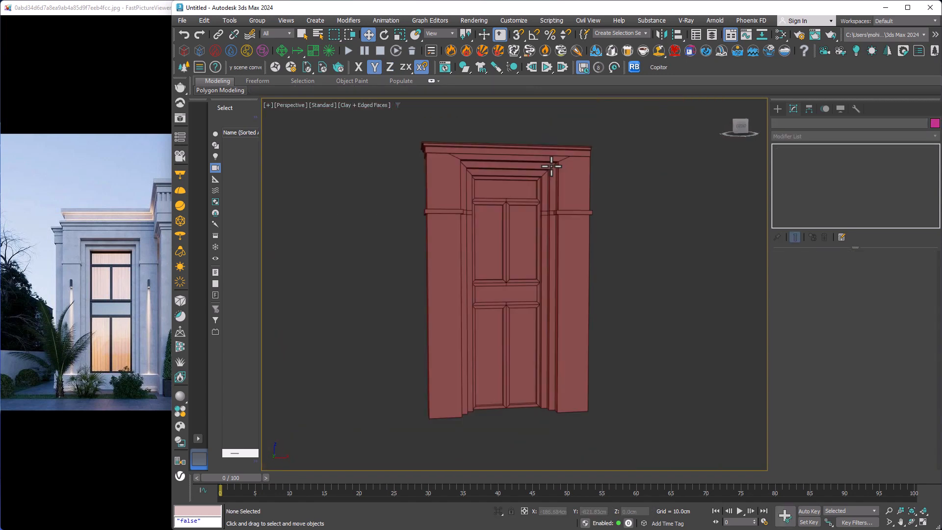
# Step: Raise the swept cornice along Z so that its base sits on the frame's top edge
pyautogui.click(583, 182)
pyautogui.click(538, 148)
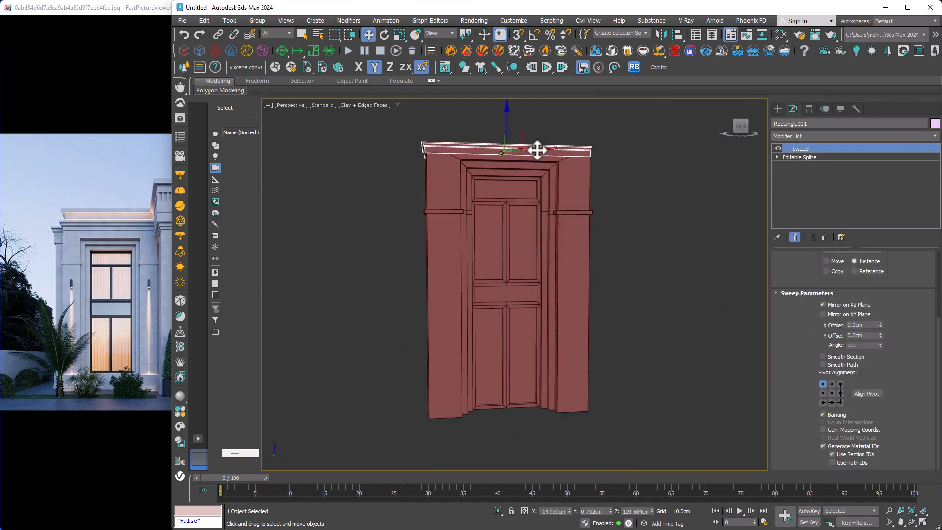
pyautogui.moveTo(538, 150); pyautogui.dragTo(546, 188, button='middle')
pyautogui.scroll(2, 501, 188)
pyautogui.moveTo(513, 161); pyautogui.dragTo(522, 143)
pyautogui.click(567, 152)
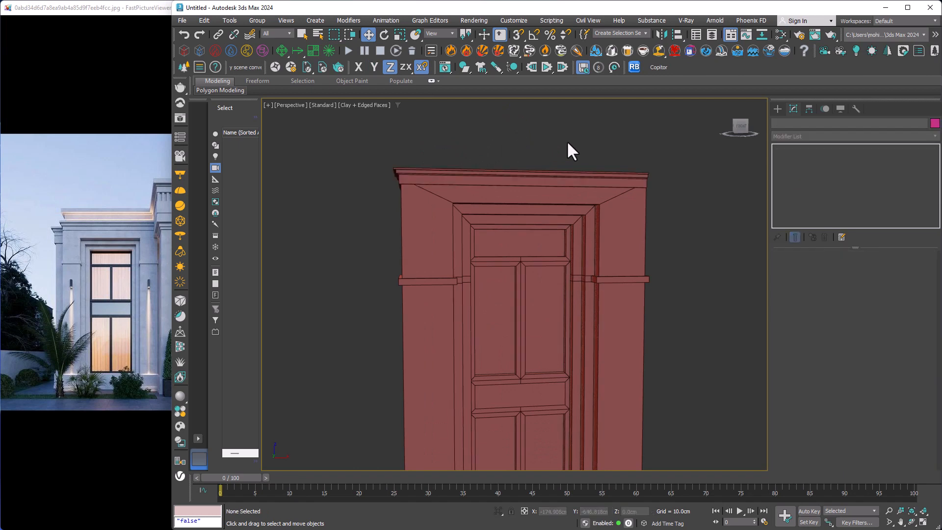
pyautogui.scroll(-3, 550, 261)
pyautogui.keyDown('alt'); pyautogui.moveTo(550, 262); pyautogui.dragTo(574, 273, button='middle'); pyautogui.keyUp('alt')
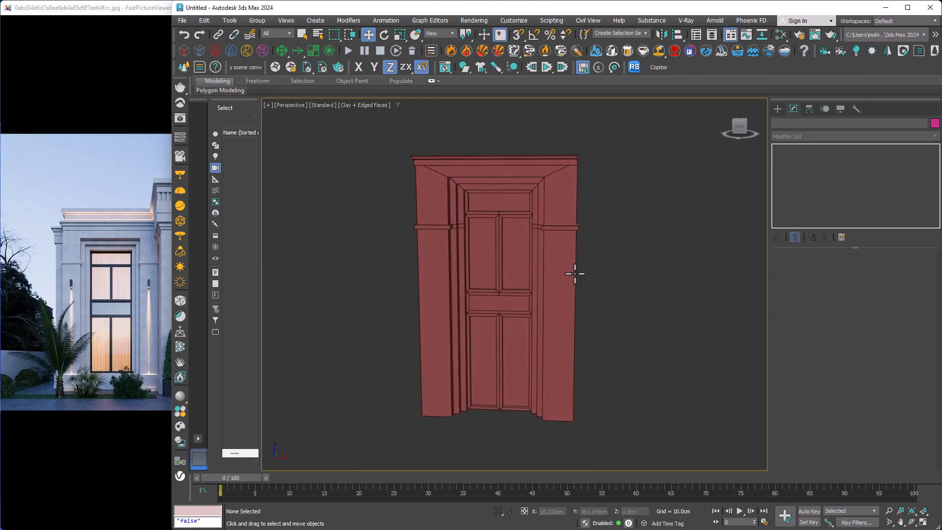